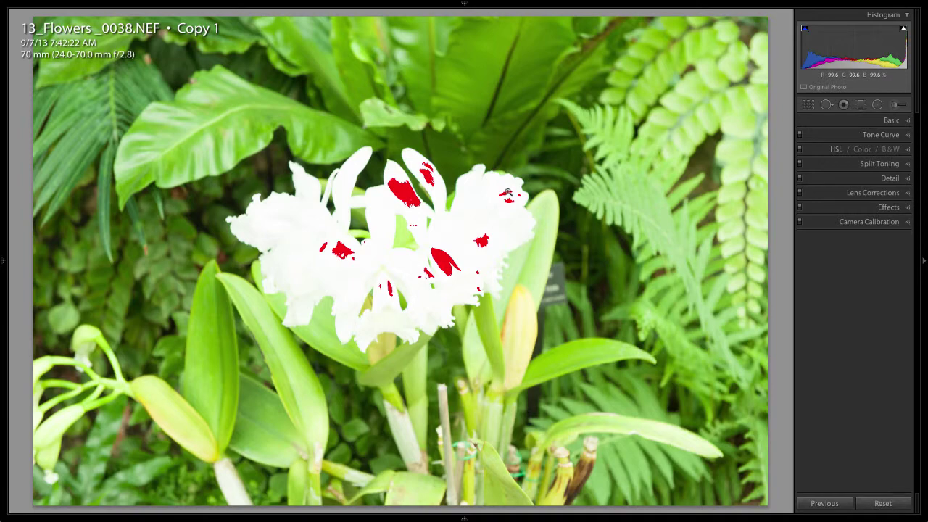
Browse through the sample photos and examine each one's histogram for clipped highlights and shadows
key(Right)
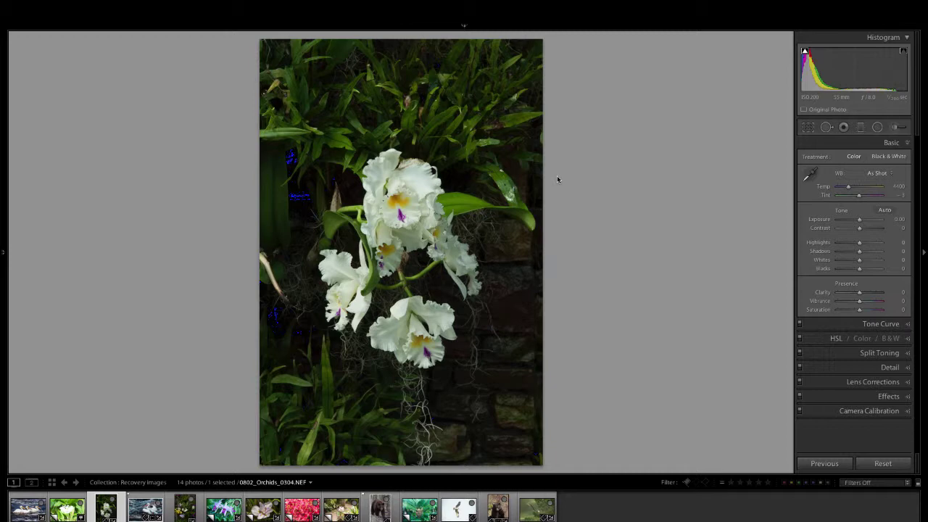
key(Right)
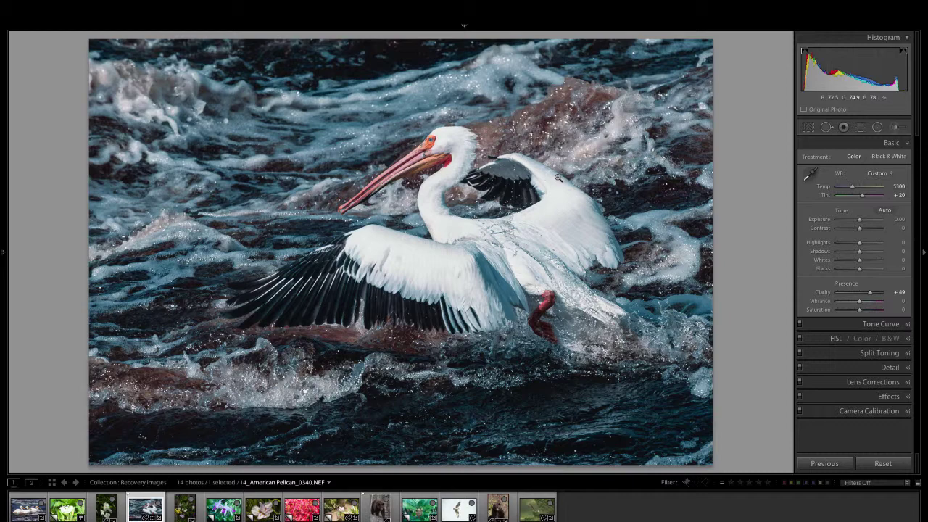
key(shift+f)
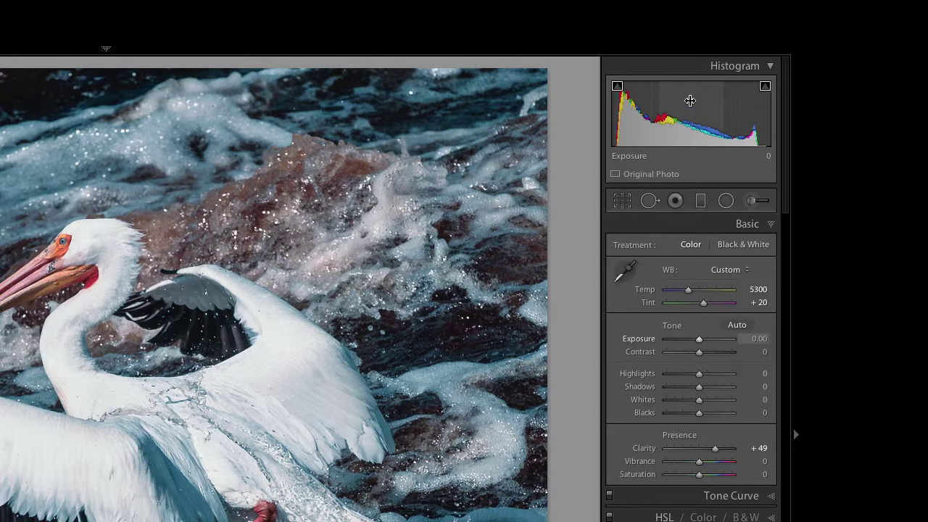
key(Right)
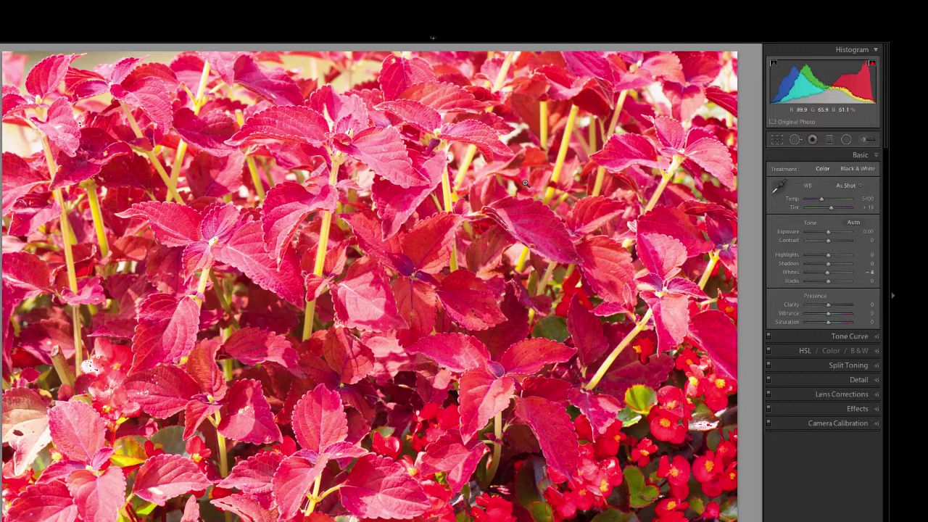
key(Right)
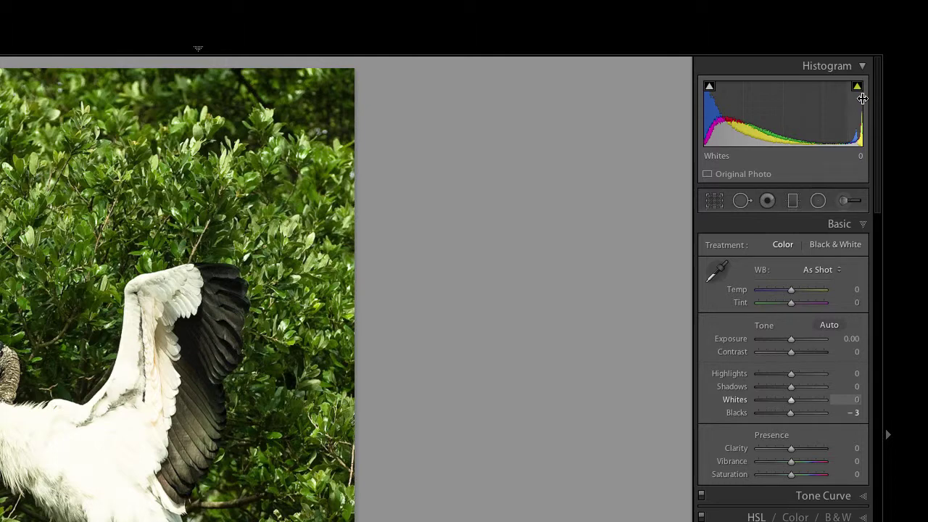
Set Whites to +1 on the stork photo while previewing its highlight clipping
key(alt)
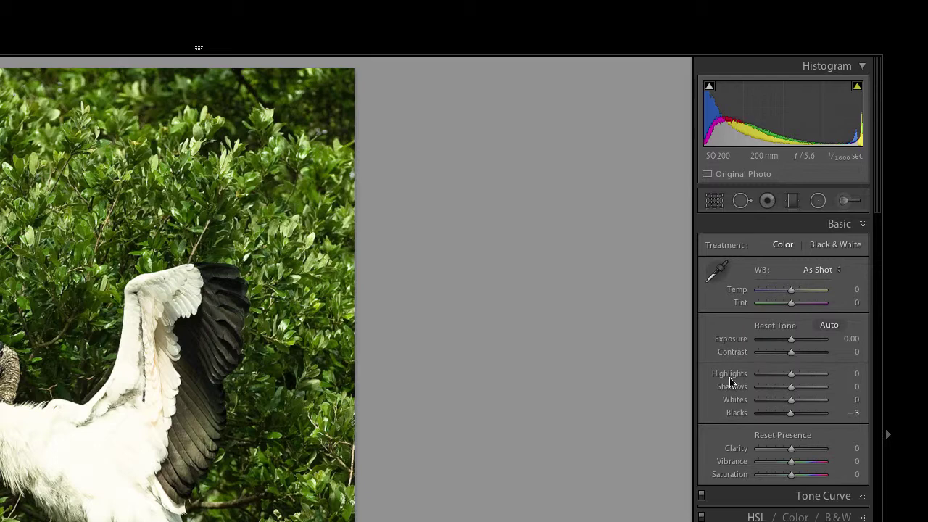
alt+click(791, 400)
drag(801, 382, 802, 381)
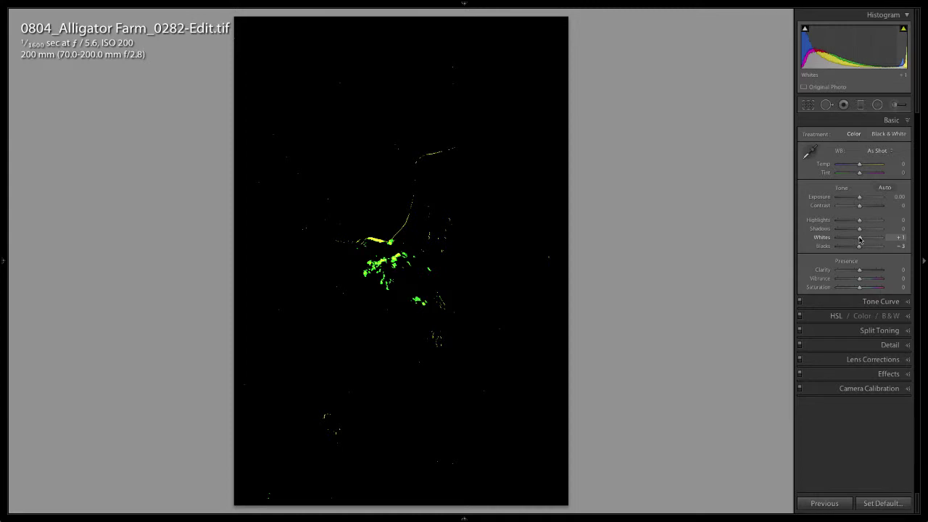
drag(860, 240, 859, 239)
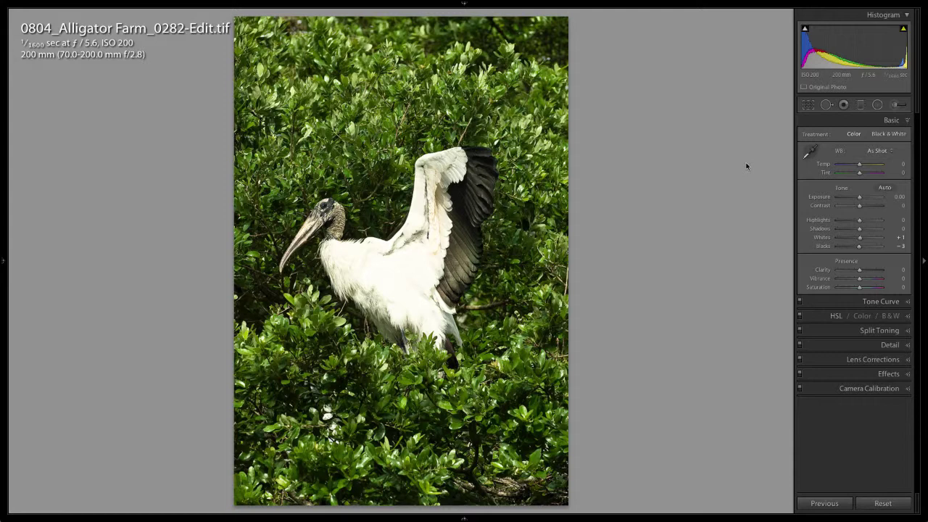
Adjust Blacks to about -2 on the stork photo while previewing its shadow clipping
key(alt)
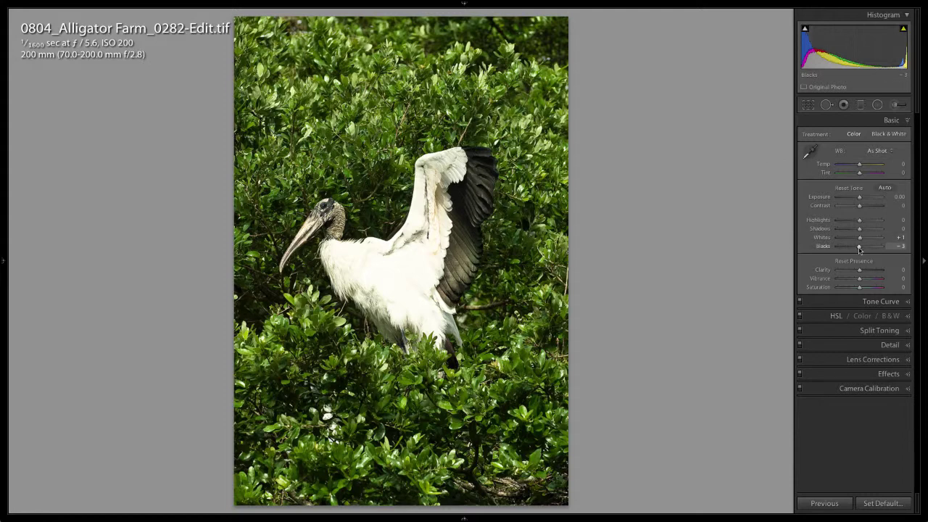
drag(858, 249, 859, 249)
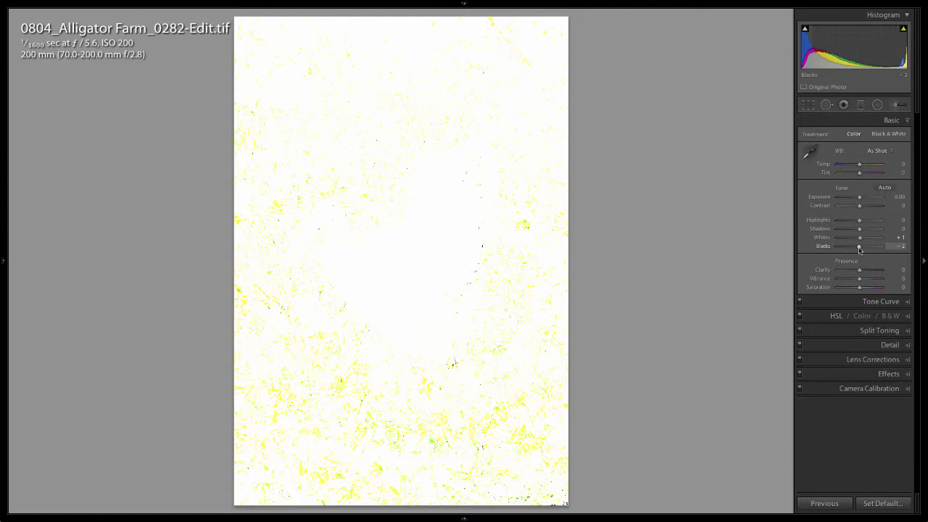
drag(859, 249, 860, 248)
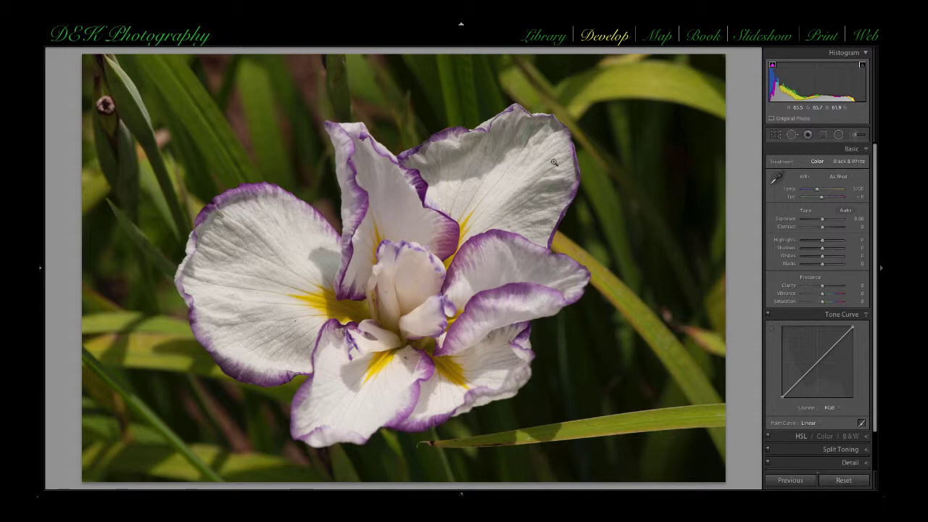
Move on to the purple orchid photo and set Whites to about -2 while previewing the highlight clipping
key(Right)
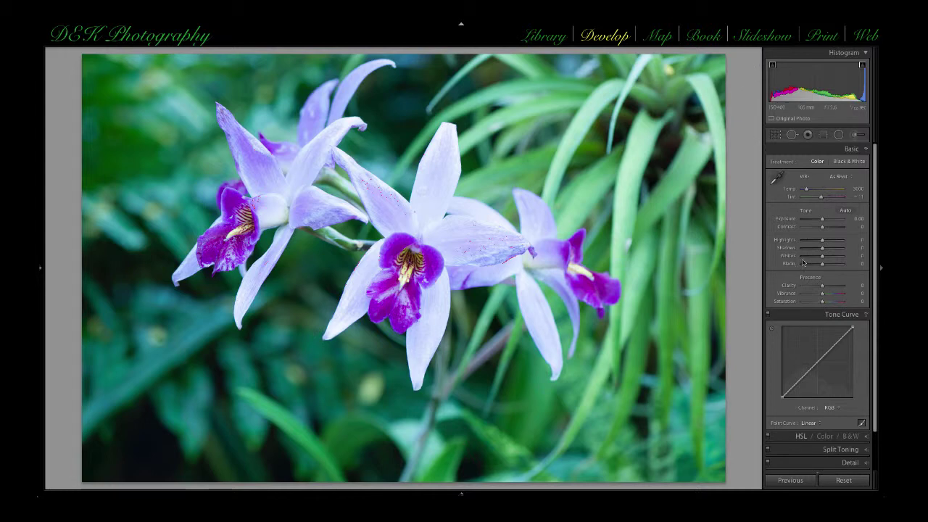
key(alt)
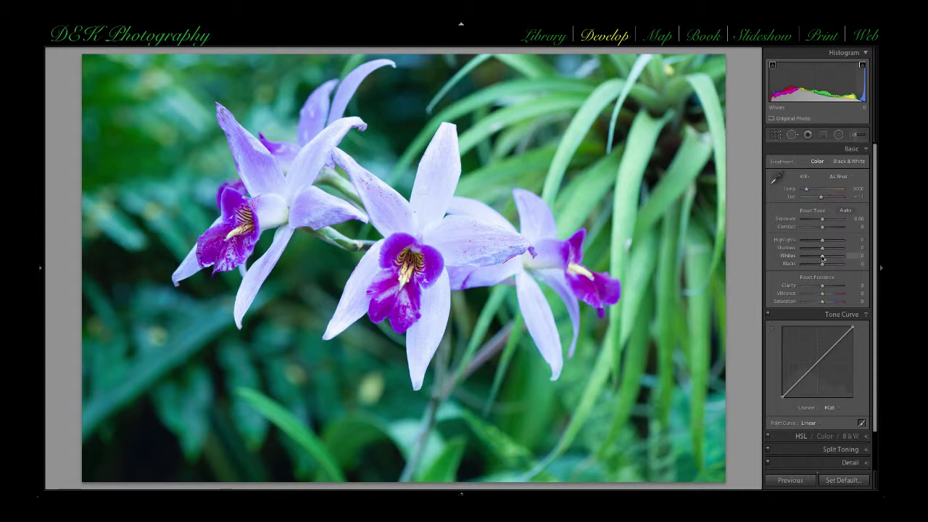
drag(822, 257, 822, 258)
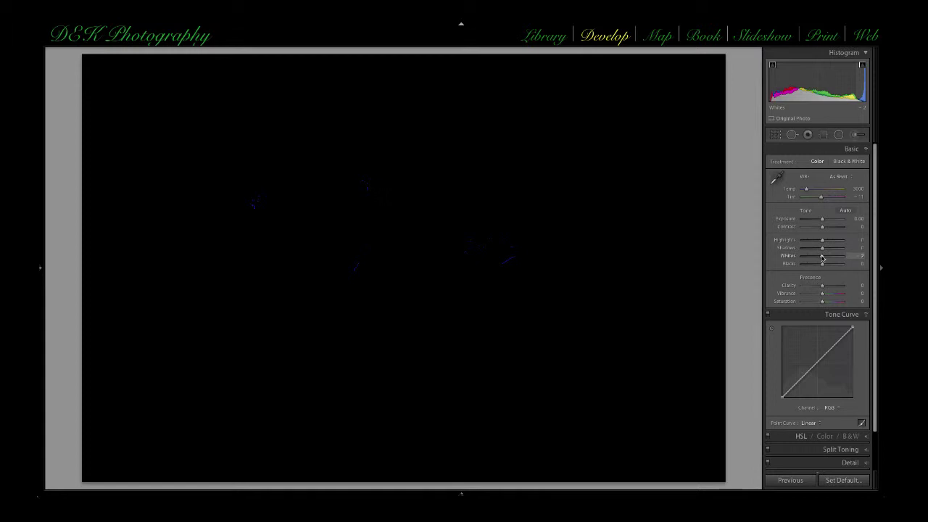
drag(822, 258, 822, 258)
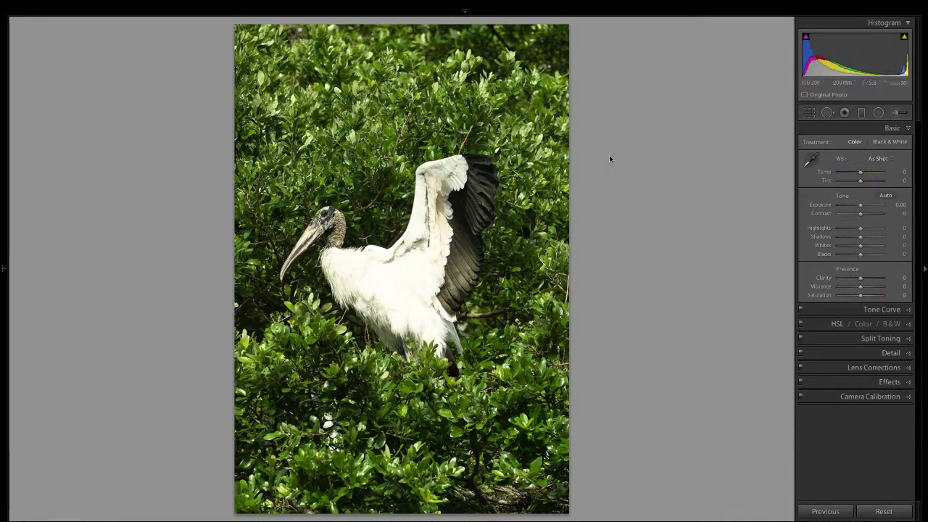
Try to recover the stork photo's clipped tones with Whites at -78, Highlights at -15, and Shadows and Blacks at +100
key(alt)
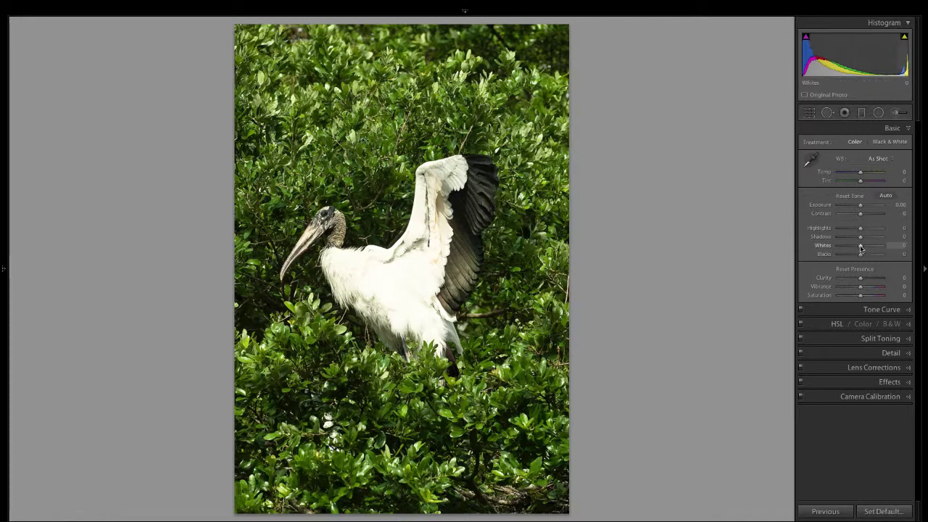
drag(860, 248, 841, 247)
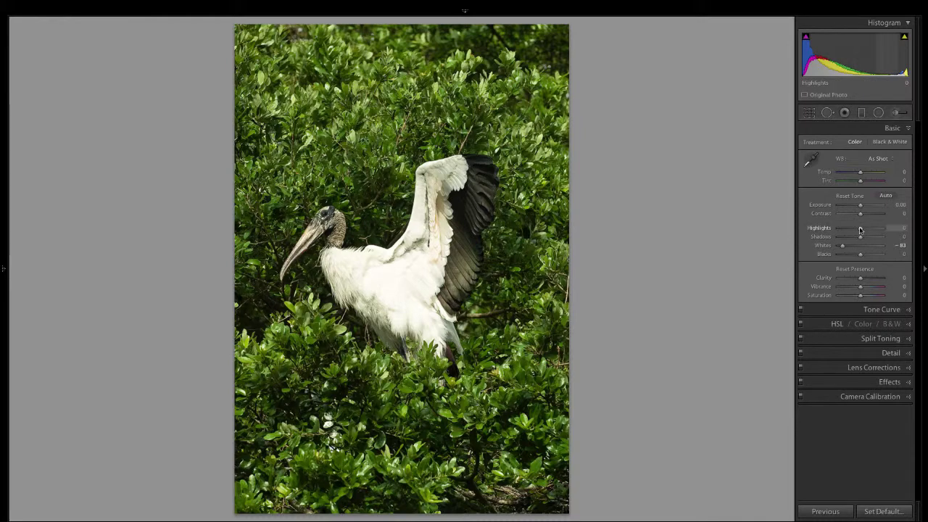
drag(859, 226, 851, 226)
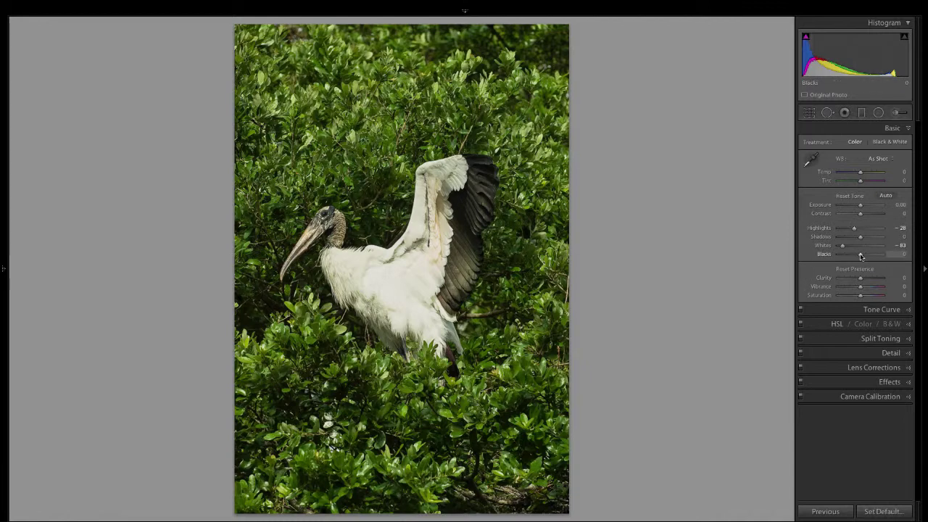
drag(860, 255, 883, 238)
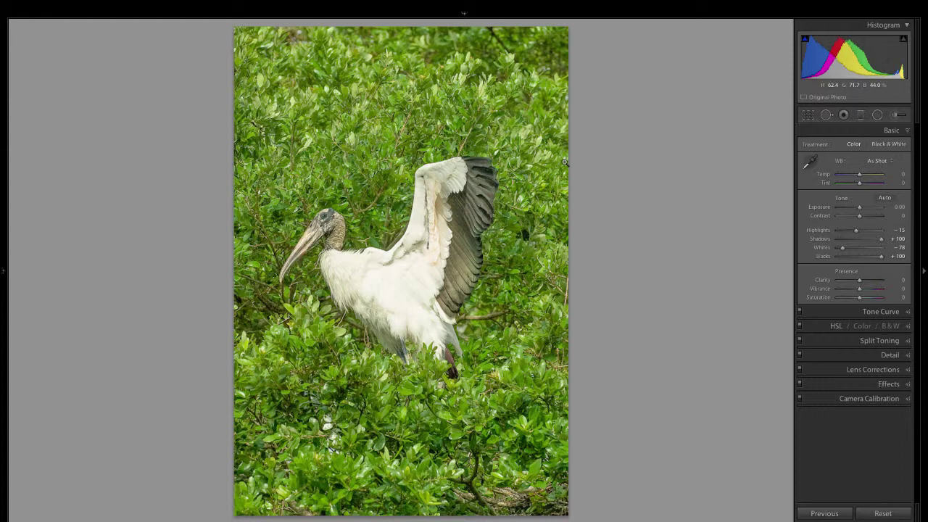
Undo all the Basic tone adjustments on the stork photo
key(ctrl+z)
key(ctrl+z)
key(ctrl+z)
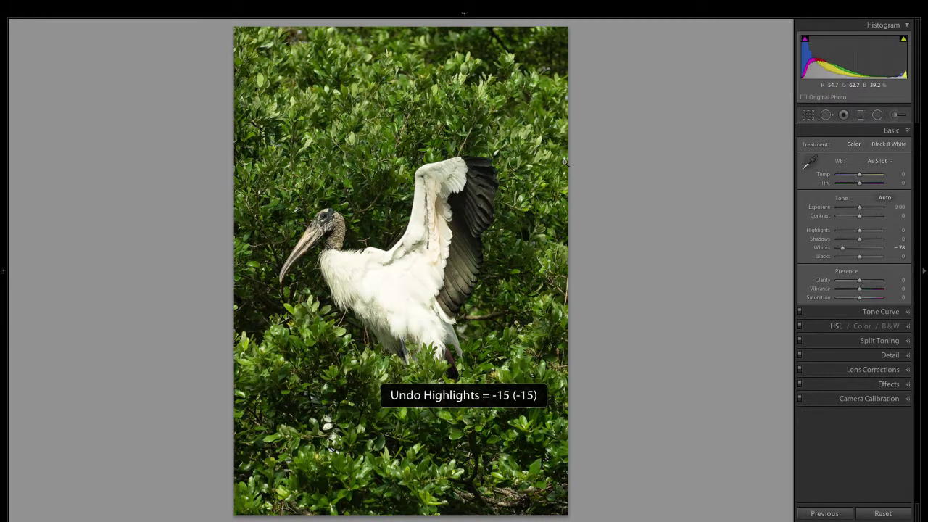
key(ctrl+z)
key(ctrl+z)
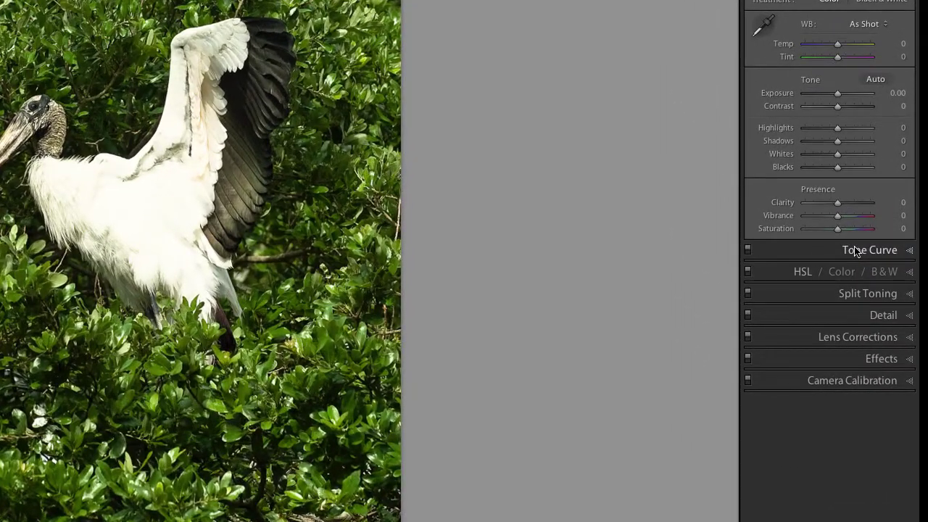
Open the Tone Curve controls, switch to point curve editing and show the channel choices
click(853, 250)
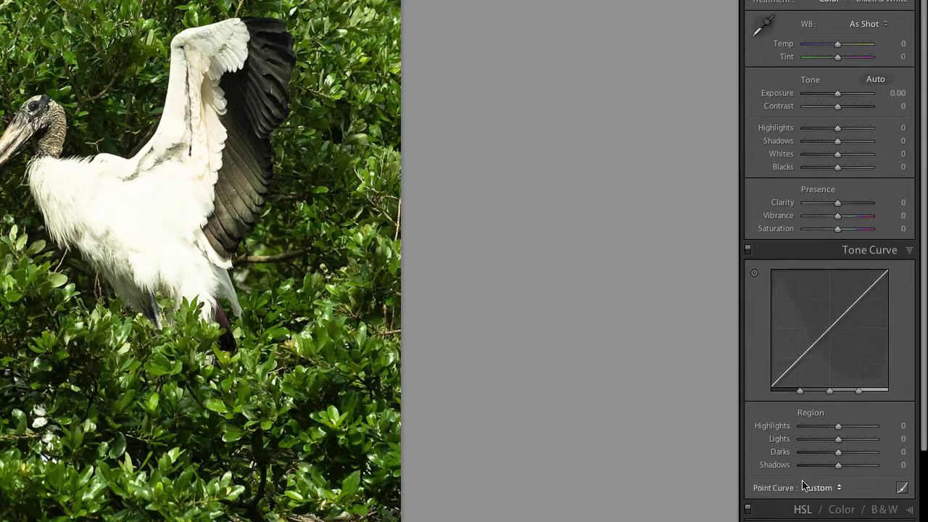
click(902, 488)
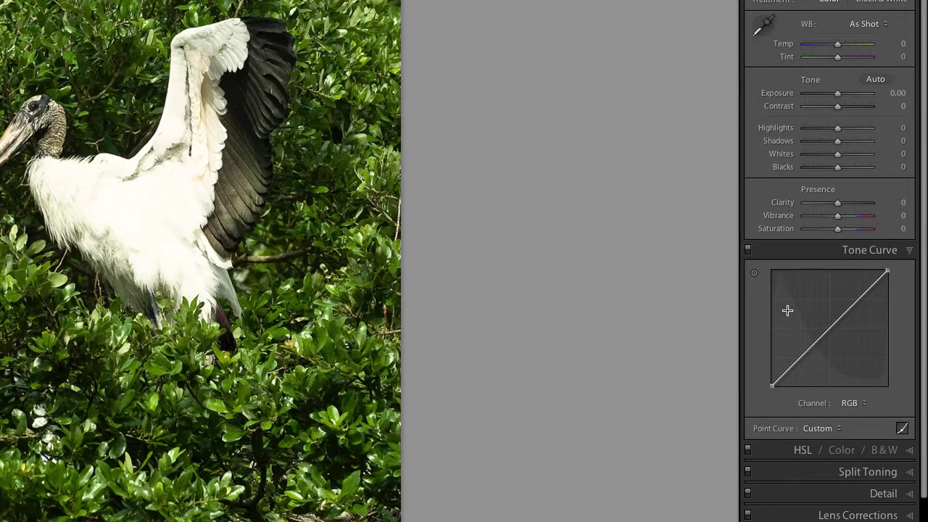
click(867, 404)
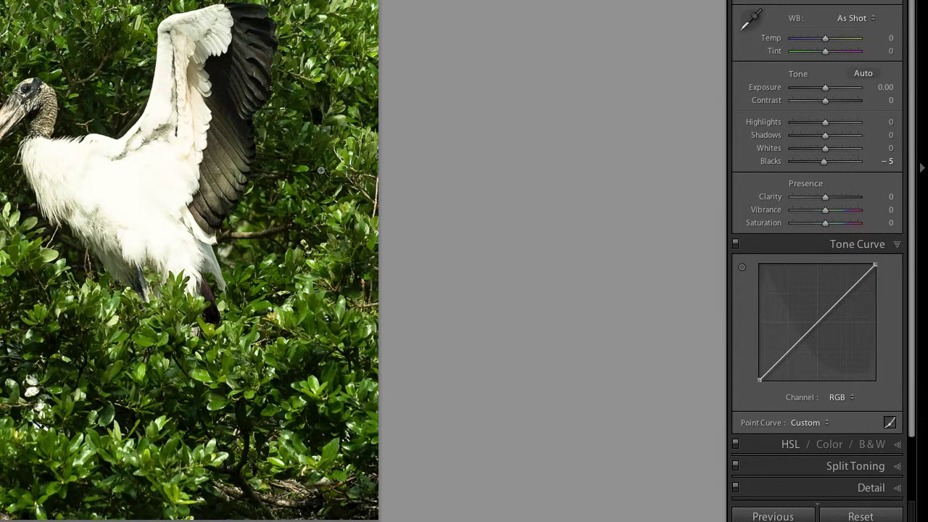
key(period)
key(period)
key(period)
key(period)
key(period)
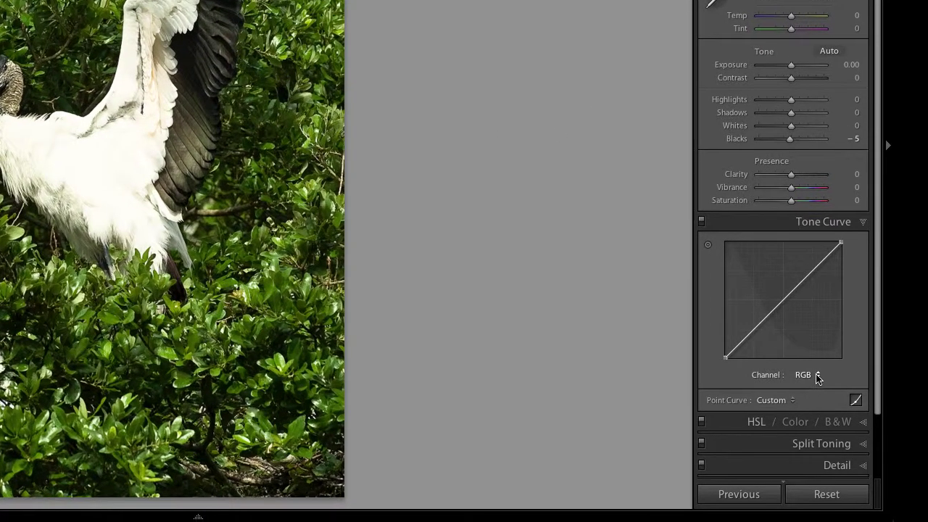
Lower the white endpoint of the Green channel's point curve slightly and check the remaining highlight clipping with the Whites preview
click(850, 397)
click(808, 393)
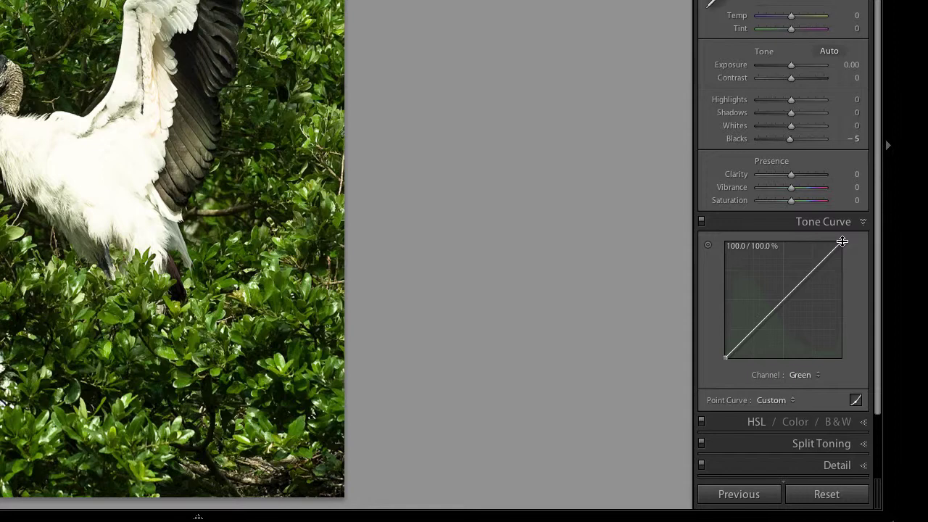
drag(841, 242, 840, 243)
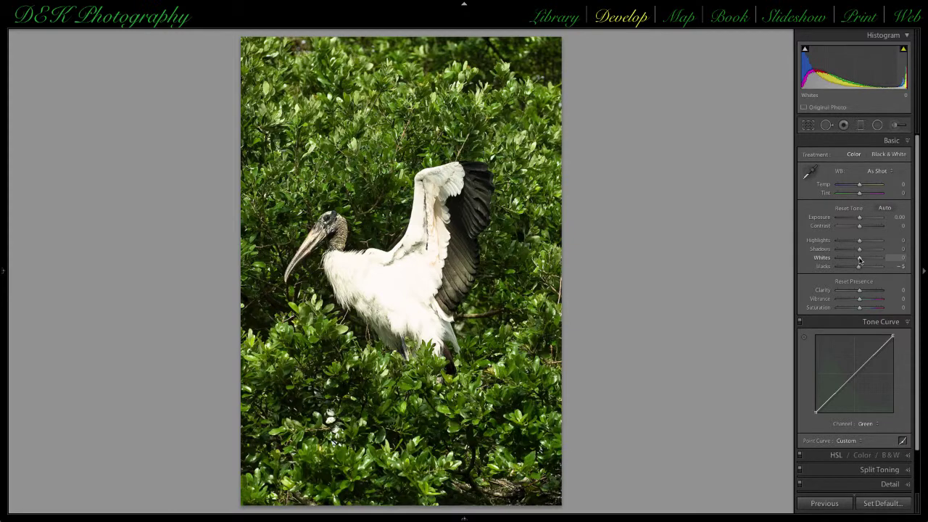
drag(859, 259, 860, 259)
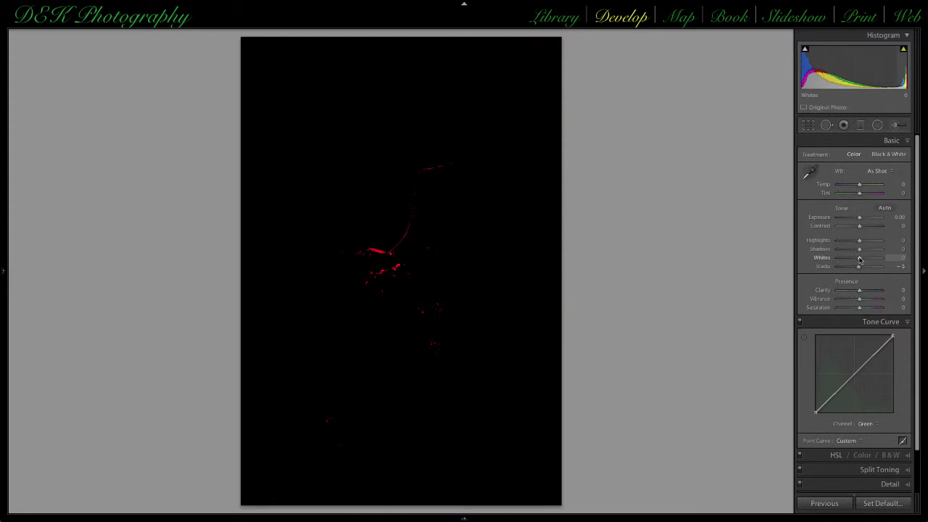
drag(859, 260, 860, 259)
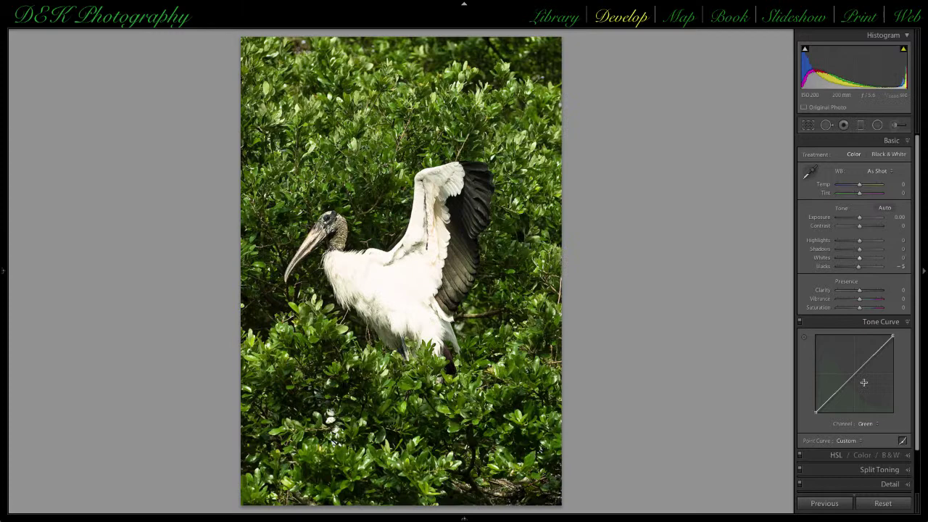
Lower the white endpoint of the Red channel's point curve to about 97% output and check the highlight clipping
click(876, 424)
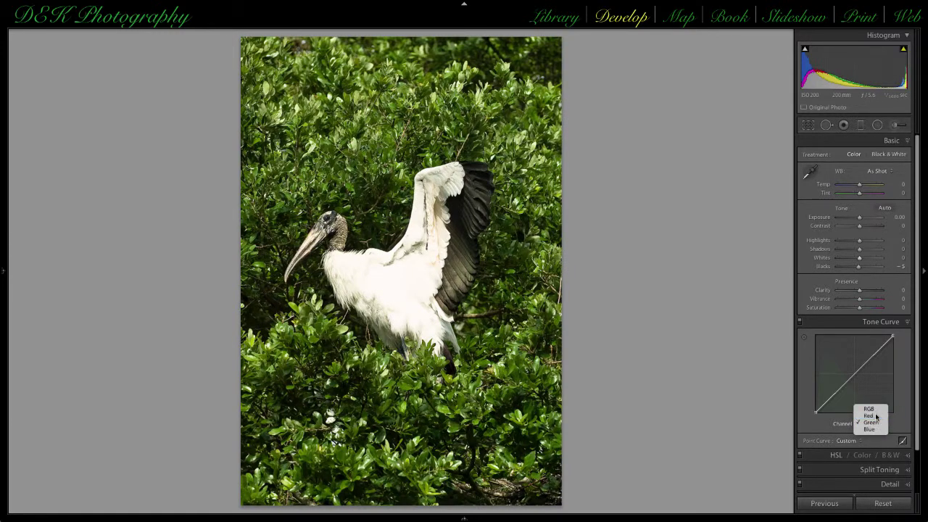
click(870, 415)
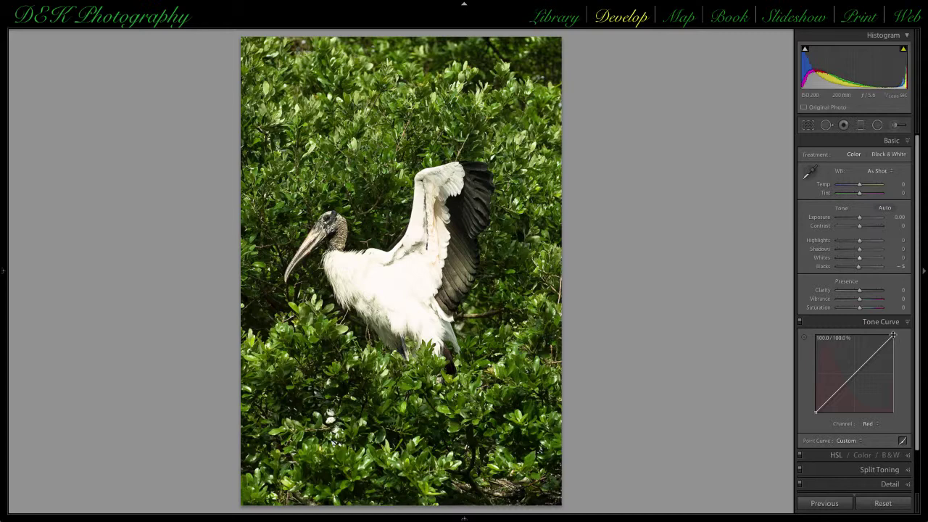
drag(892, 335, 893, 346)
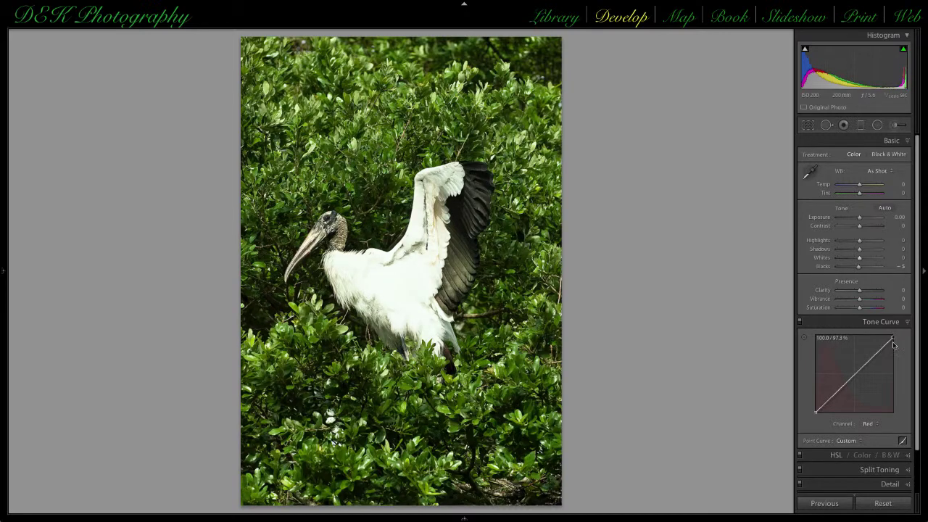
alt+click(858, 259)
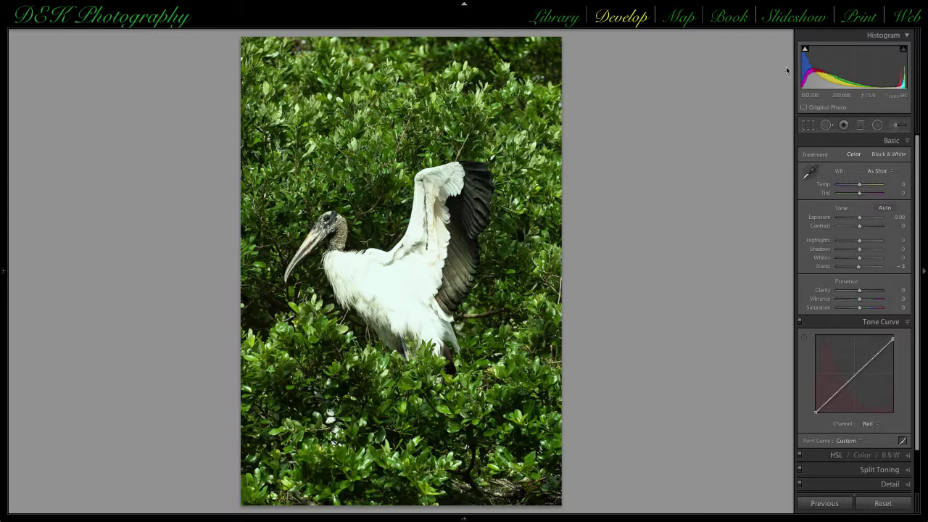
Raise the black endpoint of the Red channel's point curve slightly to reduce the shadow clipping
mouse_move(805, 50)
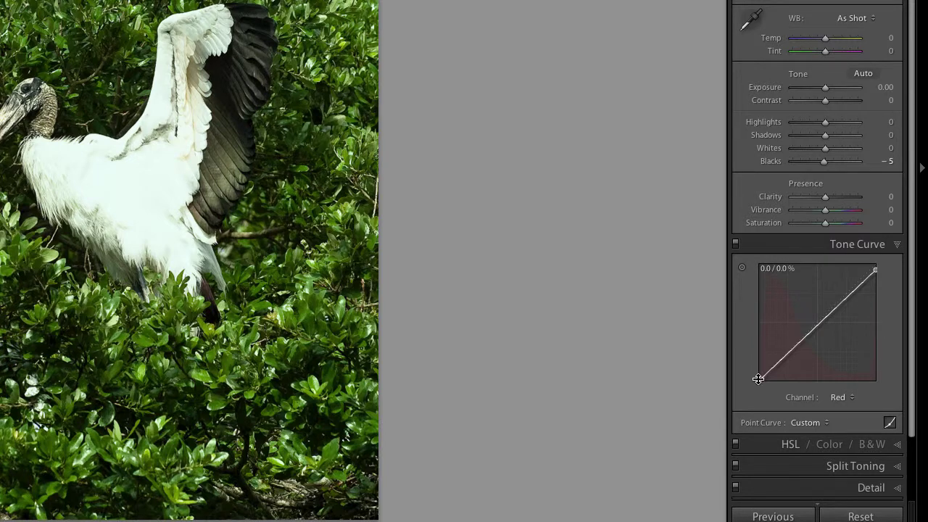
drag(757, 378, 758, 372)
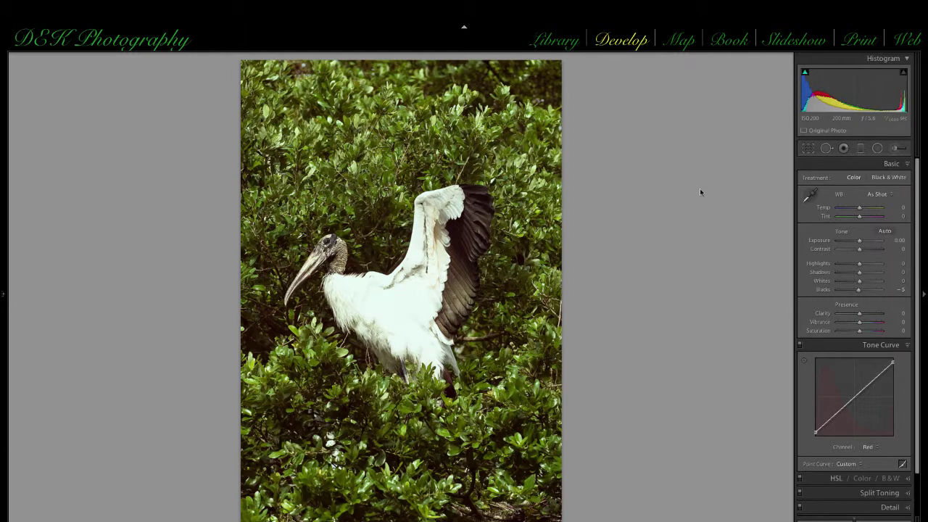
Set Blacks to 0 and slightly raise the black endpoint of the Green channel's point curve, checking the shadow clipping with the Blacks preview
alt+click(858, 290)
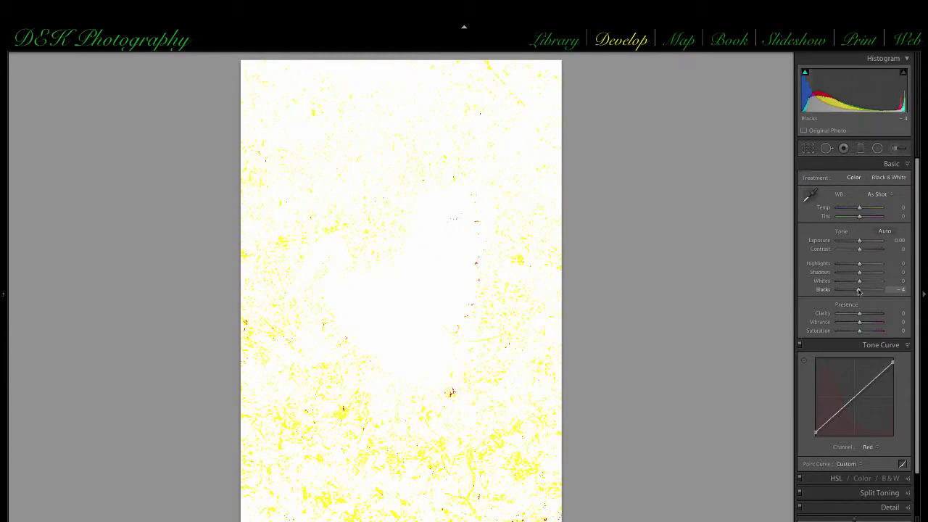
drag(858, 291, 859, 291)
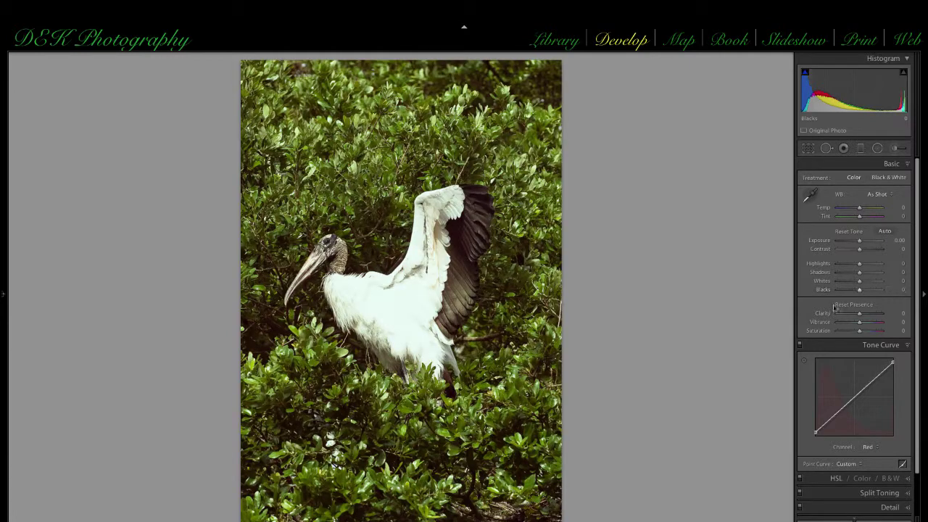
click(875, 448)
click(860, 450)
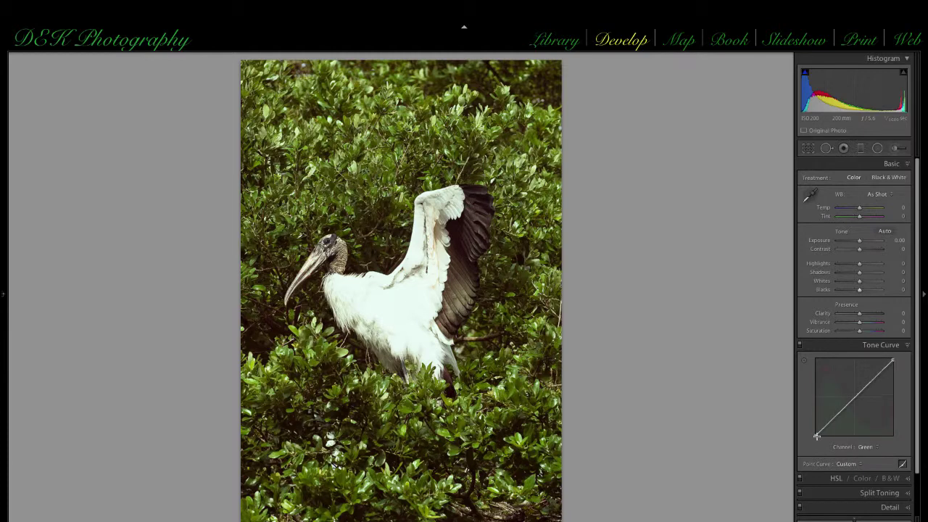
drag(815, 434, 815, 432)
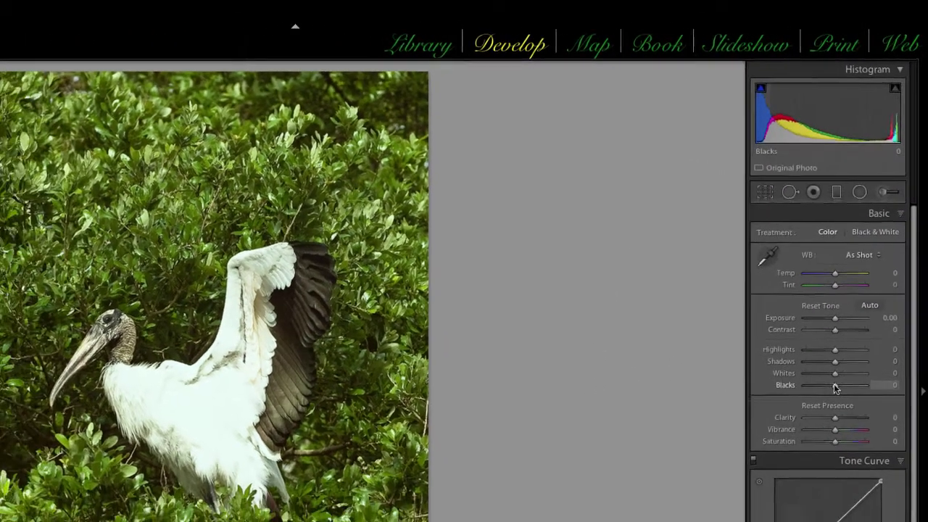
alt+click(835, 385)
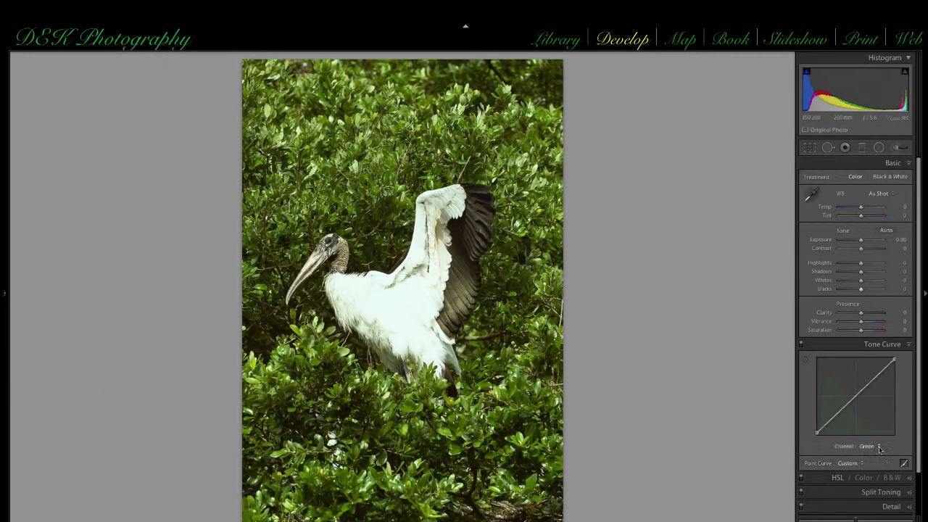
Raise the black endpoint of the Blue channel's point curve slightly and check the shadow clipping with the Blacks preview
click(879, 447)
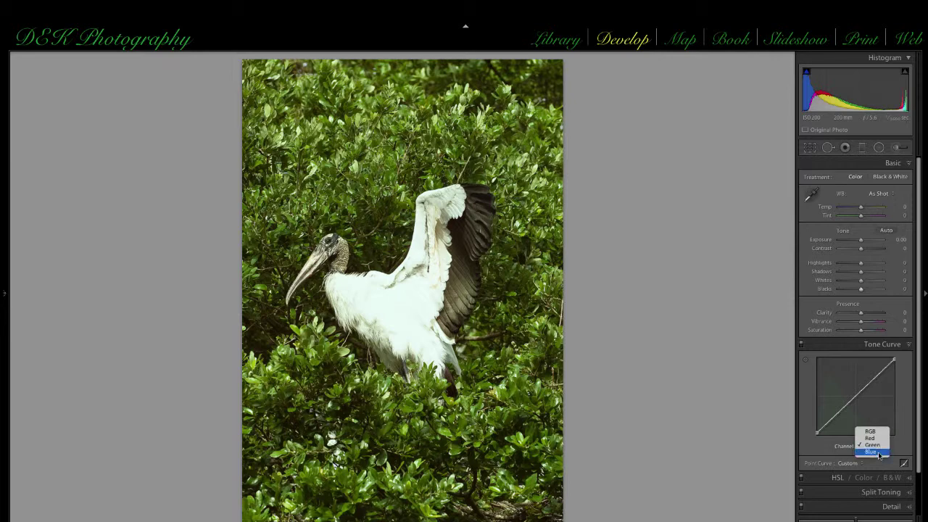
click(875, 455)
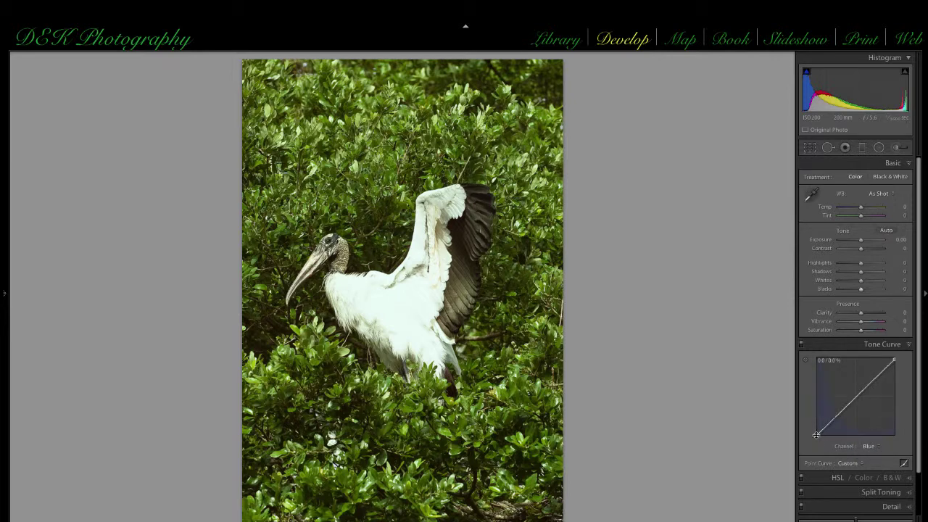
drag(816, 434, 816, 434)
drag(817, 434, 817, 431)
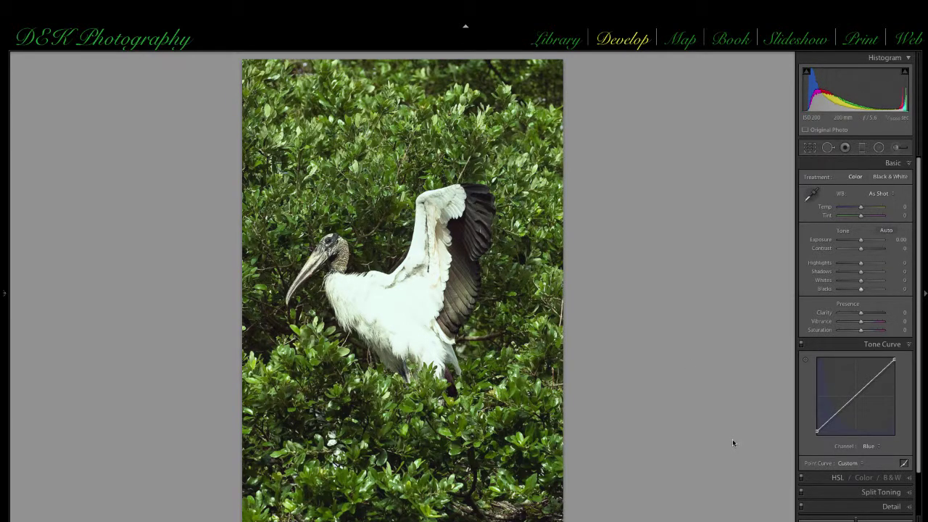
key(alt)
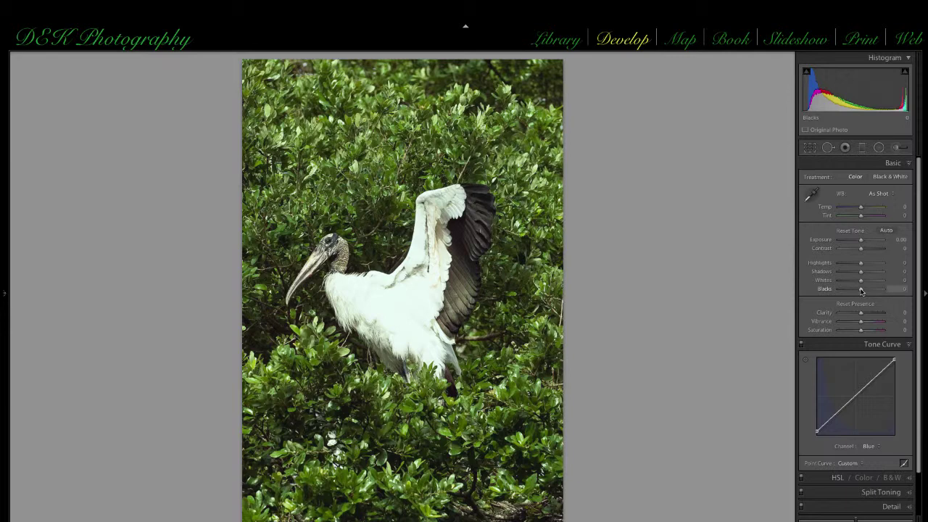
drag(861, 290, 861, 291)
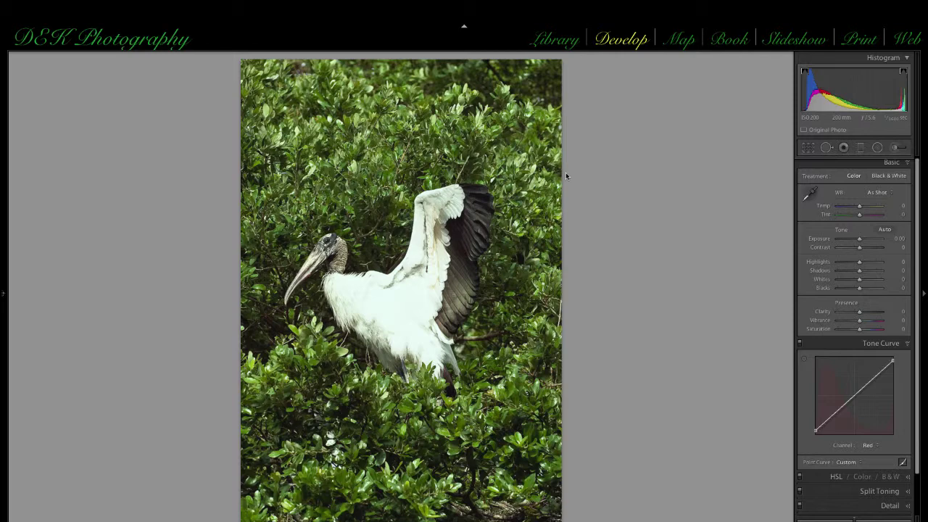
Switch to the brown bear photo and set Blacks to +2 while previewing the shadow clipping in the dark fur
key(Right)
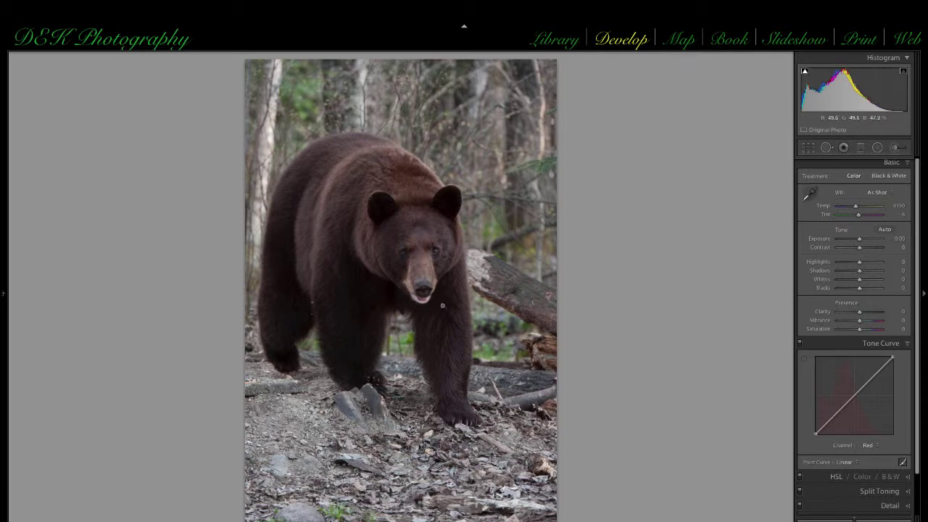
click(367, 291)
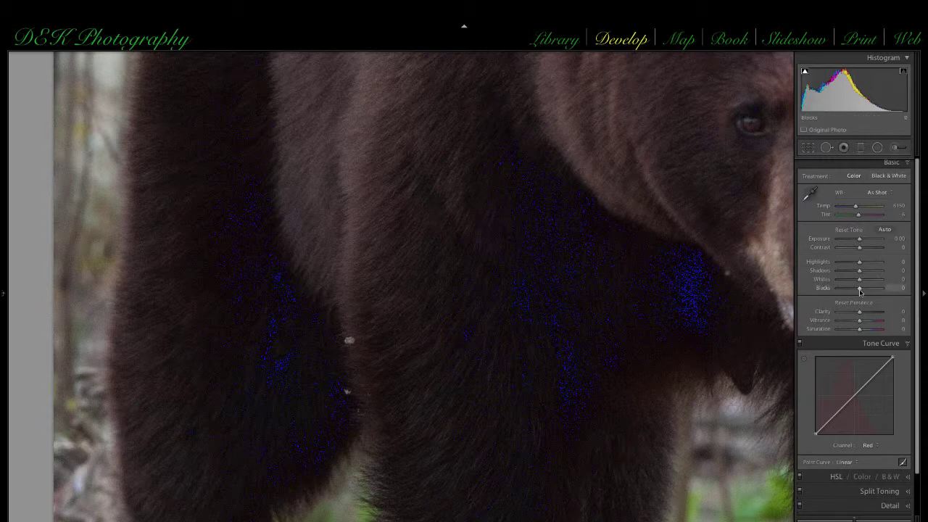
drag(859, 290, 859, 290)
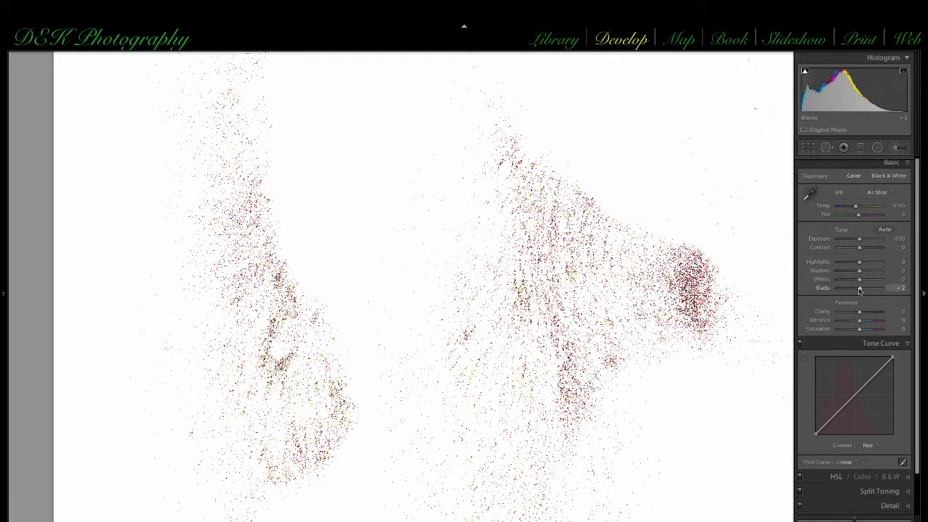
drag(859, 290, 861, 291)
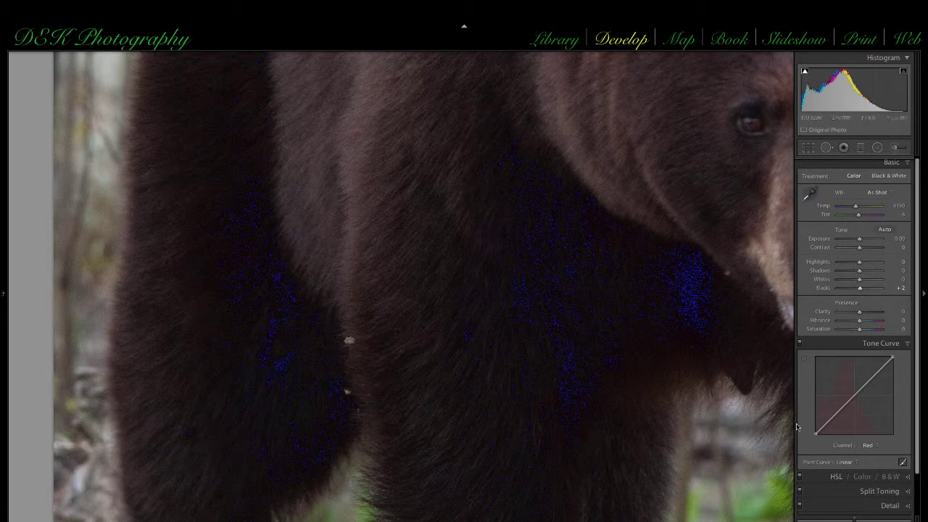
Raise the black endpoint of the RGB channel's point curve slightly to reduce the shadow clipping in the bear's fur
click(877, 447)
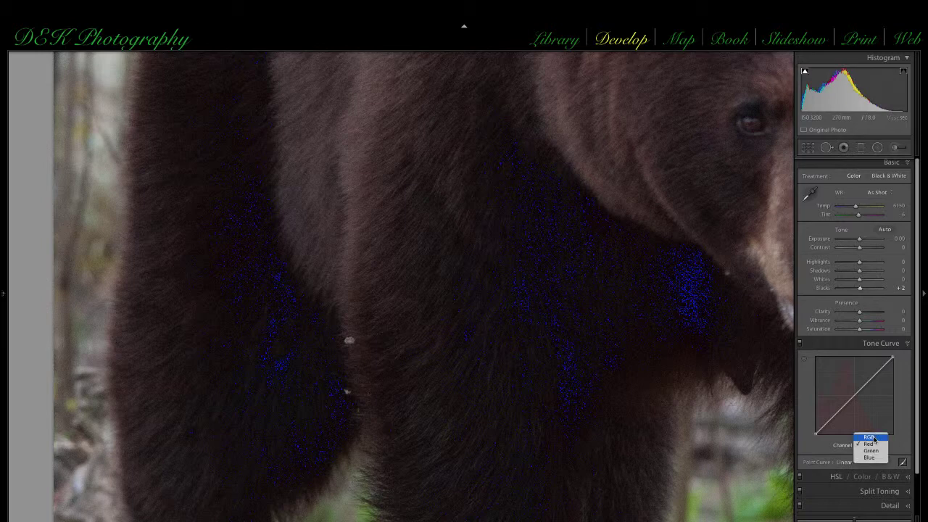
click(873, 438)
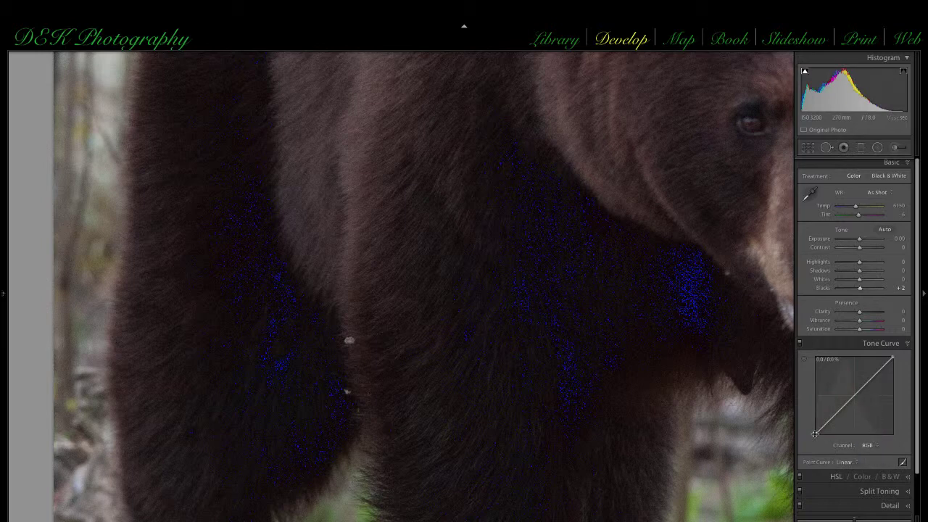
drag(815, 434, 815, 431)
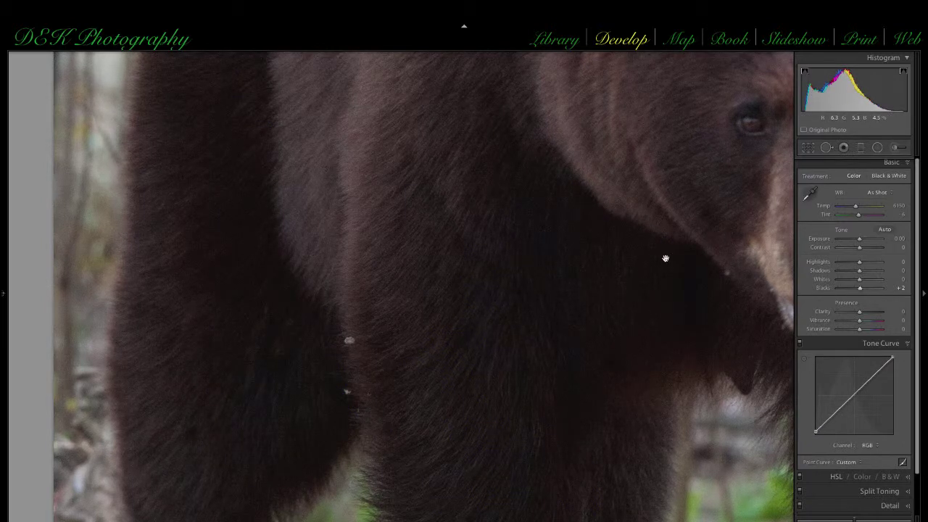
click(607, 274)
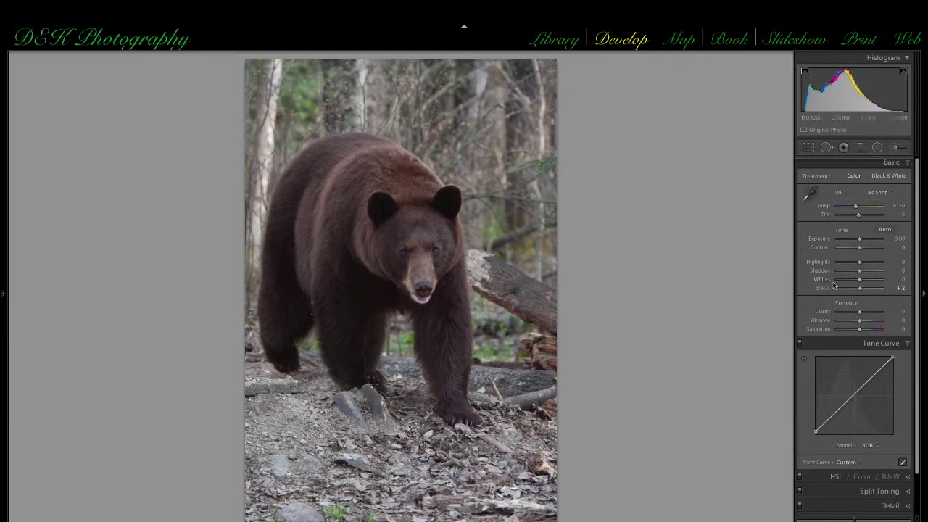
Set Shadows to +57 to bring out detail in the bear's dark fur
click(370, 293)
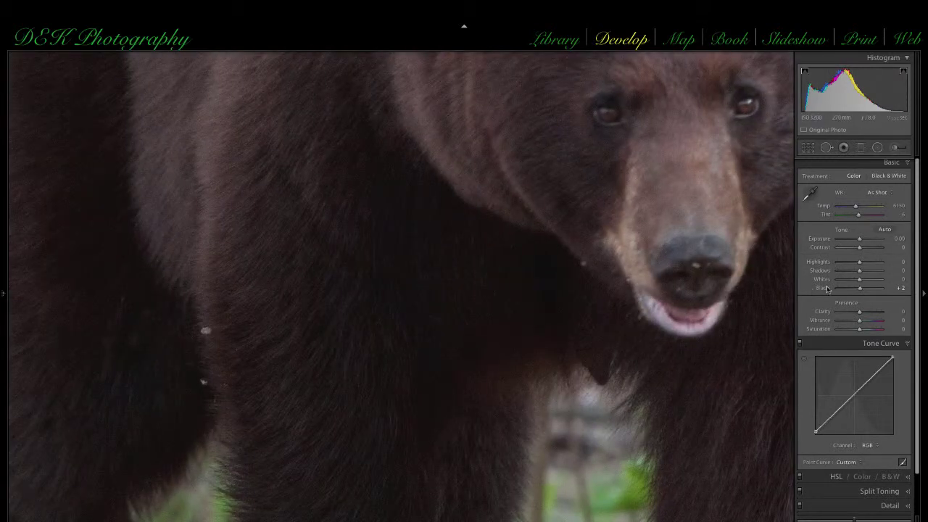
scroll(860, 273, up, 1)
drag(859, 273, 871, 272)
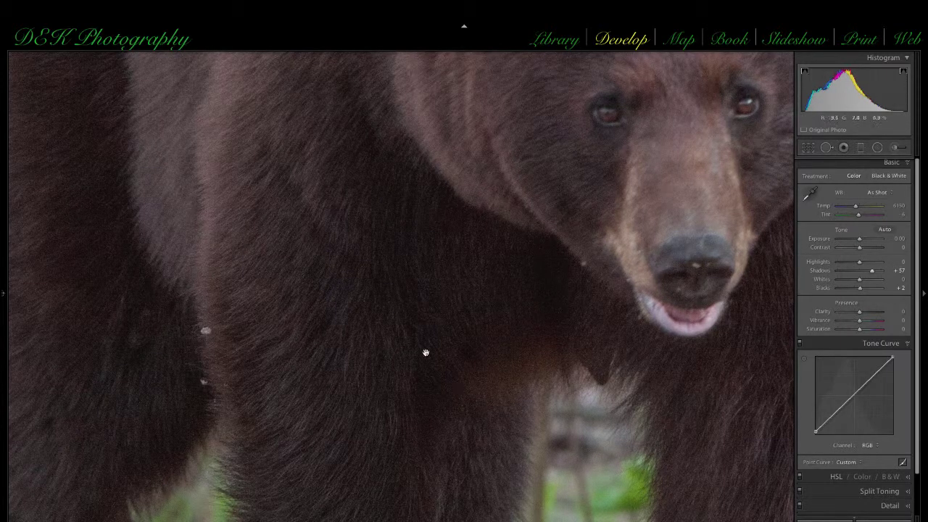
click(403, 306)
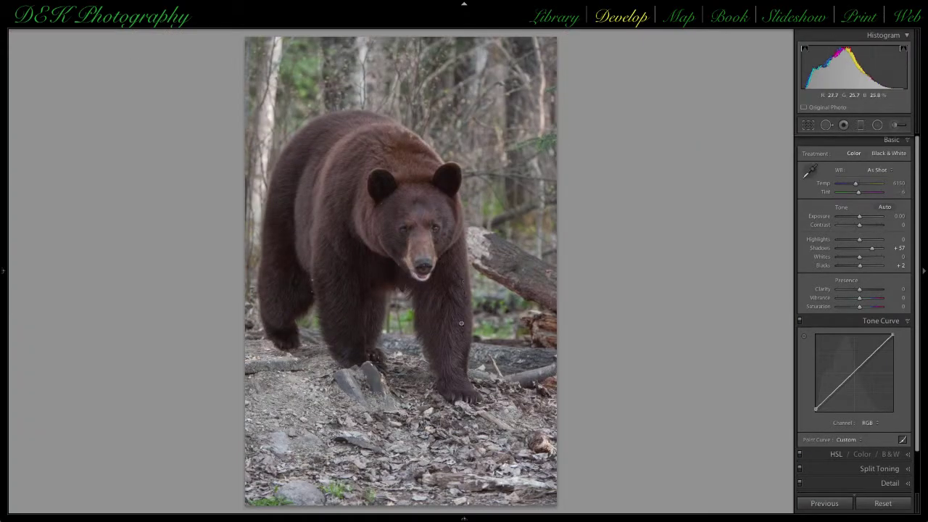
Open the white orchid photo and set Whites to +1 while previewing the highlight clipping
mouse_move(478, 516)
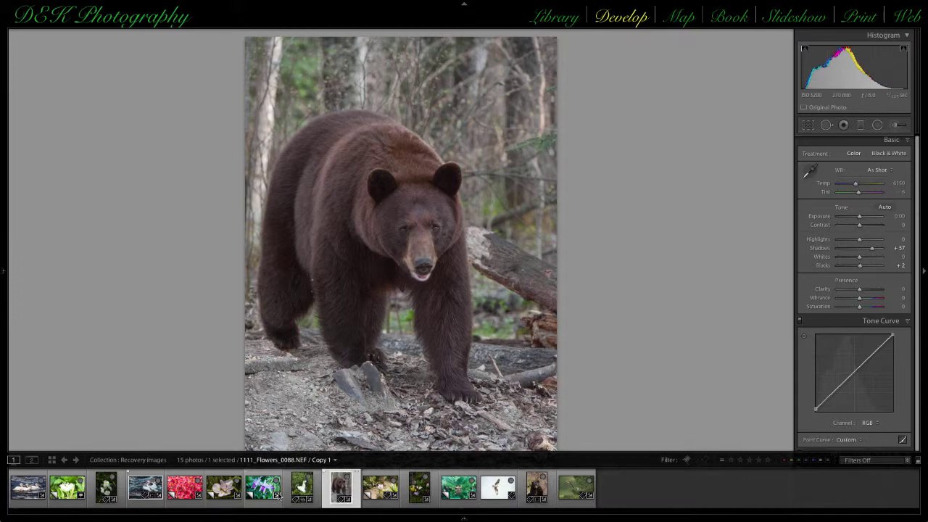
click(66, 487)
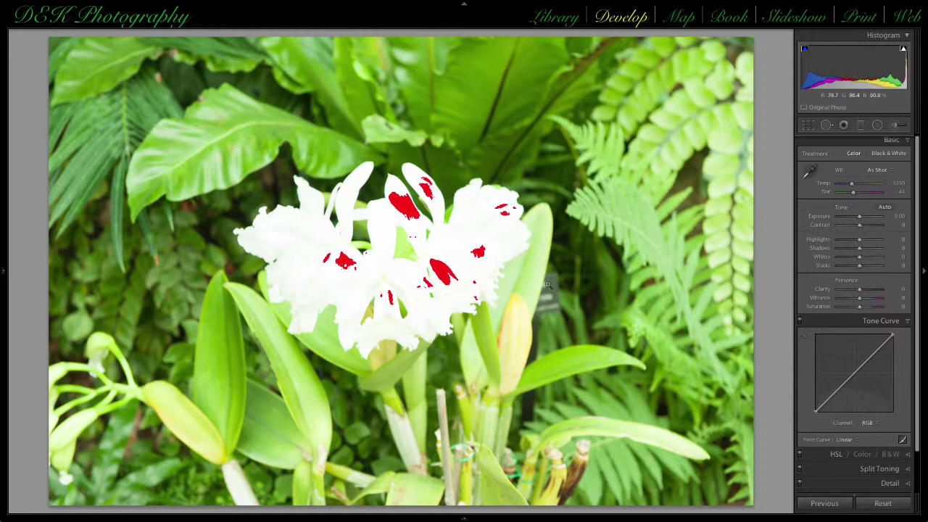
click(904, 51)
key(alt)
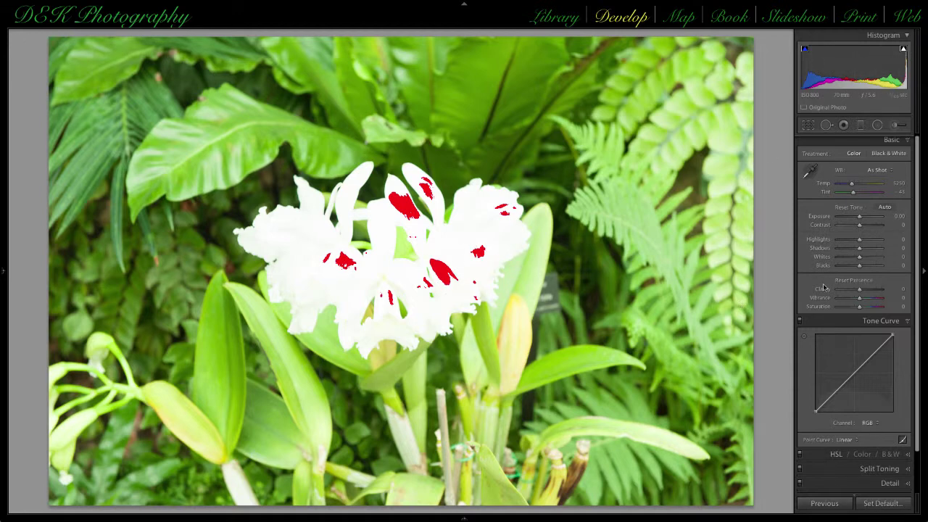
drag(860, 259, 859, 259)
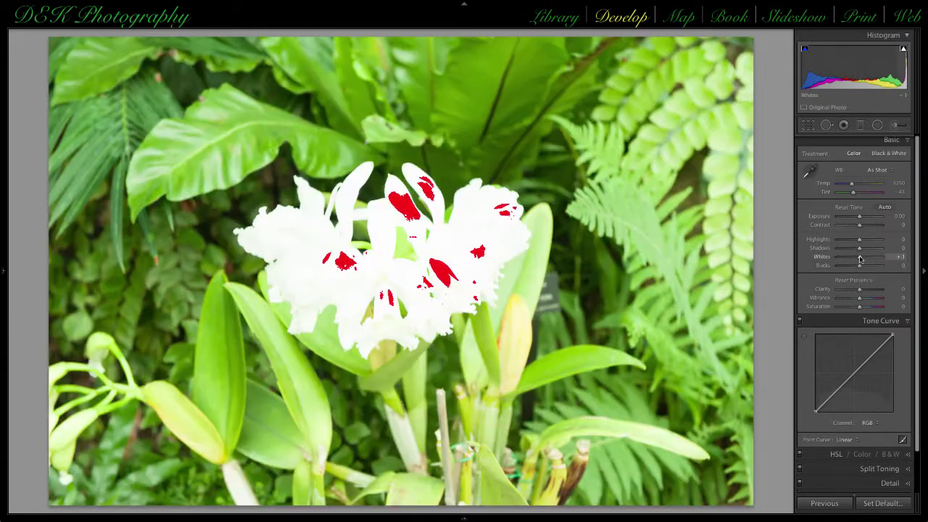
Lower the white endpoint of the Green channel's point curve slightly and set Whites to +2 while checking the highlight clipping
click(875, 425)
click(877, 434)
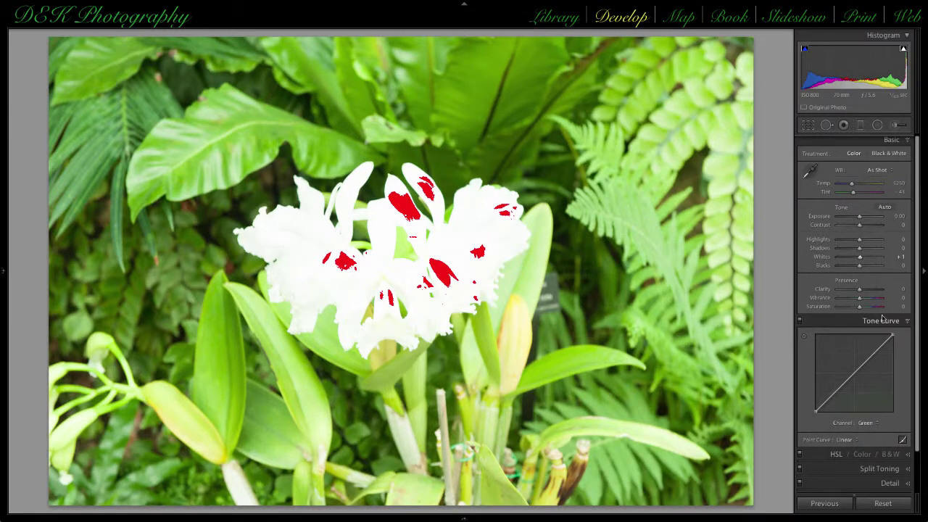
key(alt)
drag(891, 337, 892, 355)
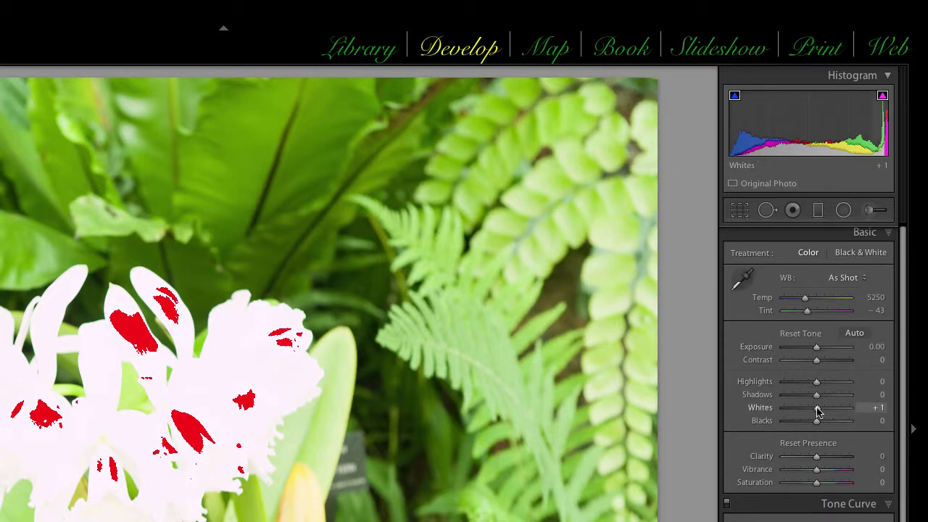
drag(816, 410, 817, 411)
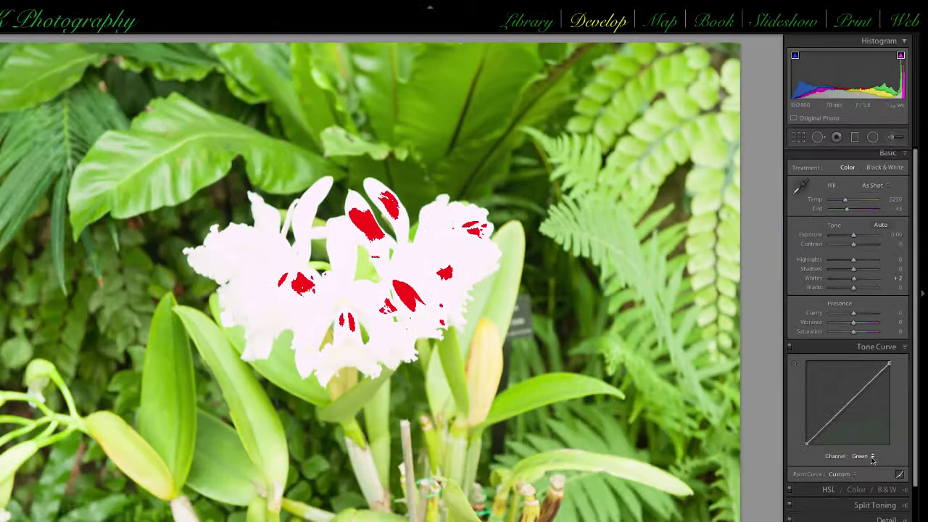
Lower the white endpoints of the Blue and Red channels' point curves slightly to recover the orchid's clipped highlights
click(872, 422)
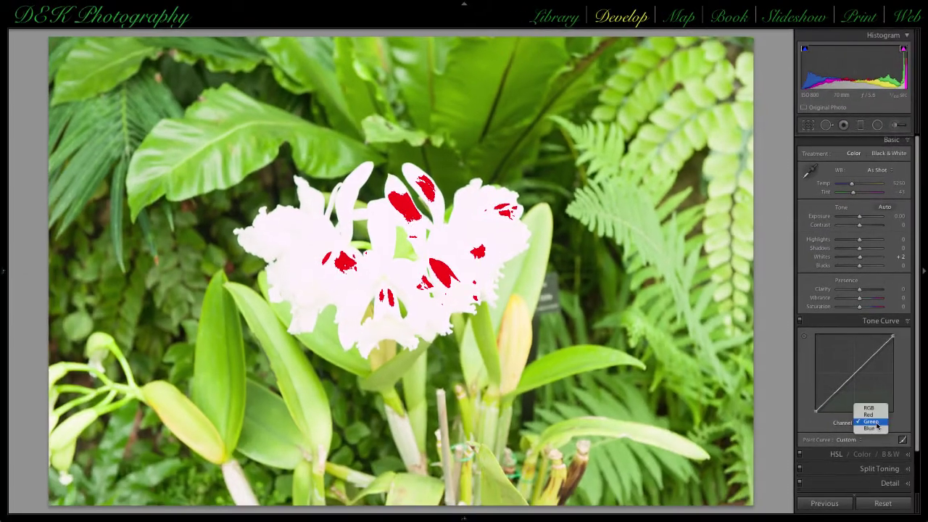
click(872, 428)
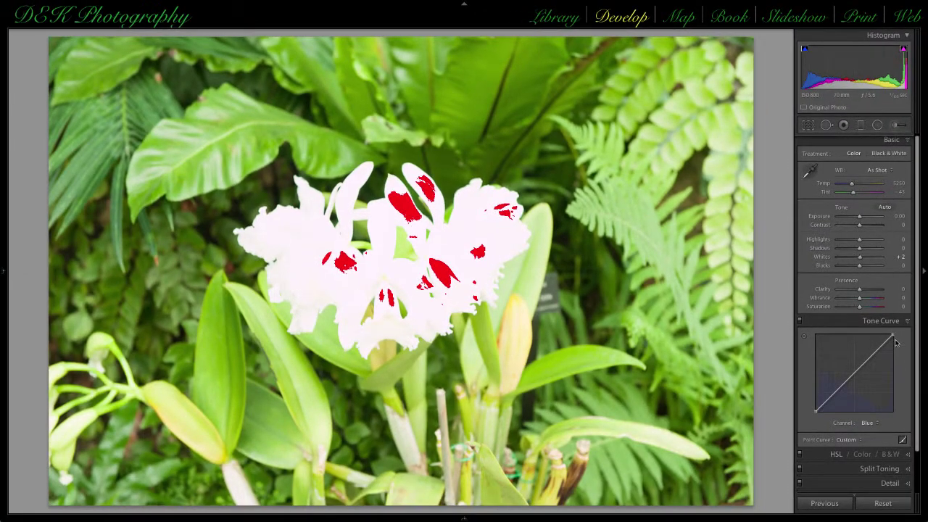
click(877, 423)
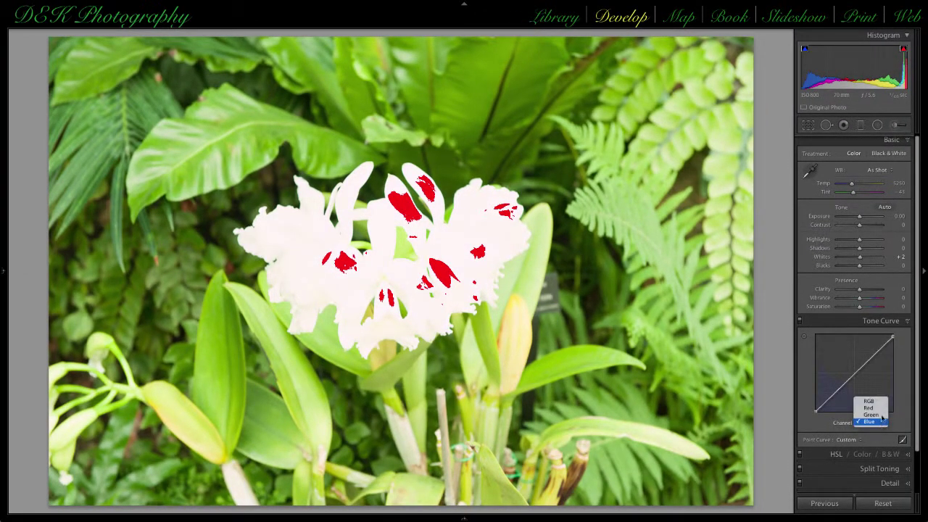
click(868, 408)
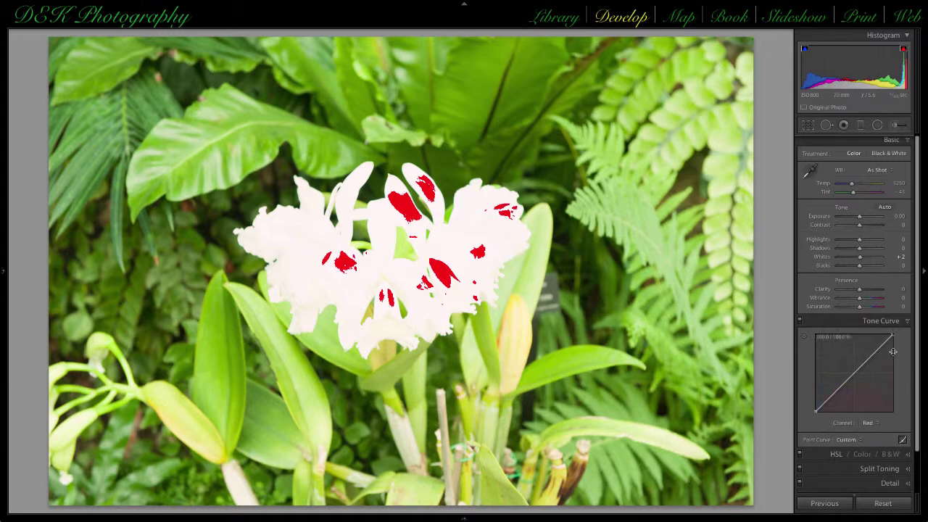
drag(892, 335, 892, 338)
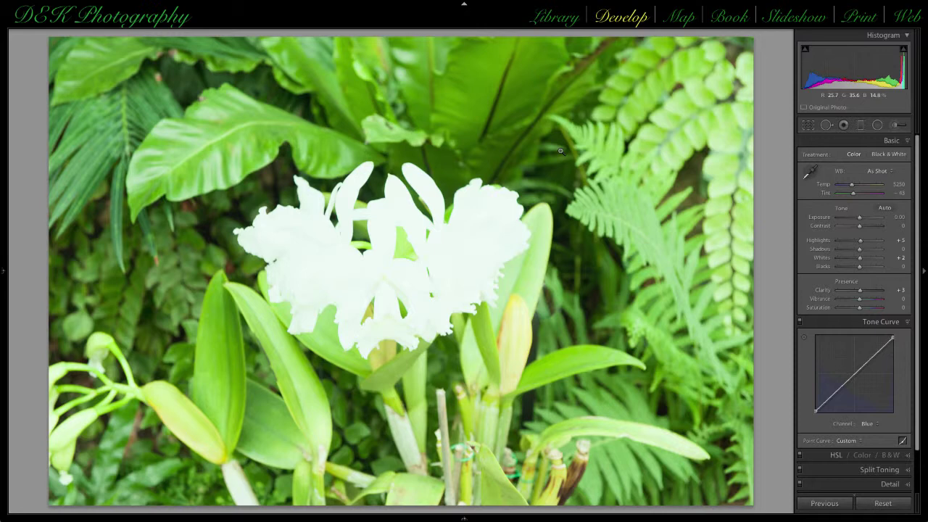
Raise Highlights to +10 and step the keyboard adjustment target back to Contrast and beyond
key(equal)
key(comma)
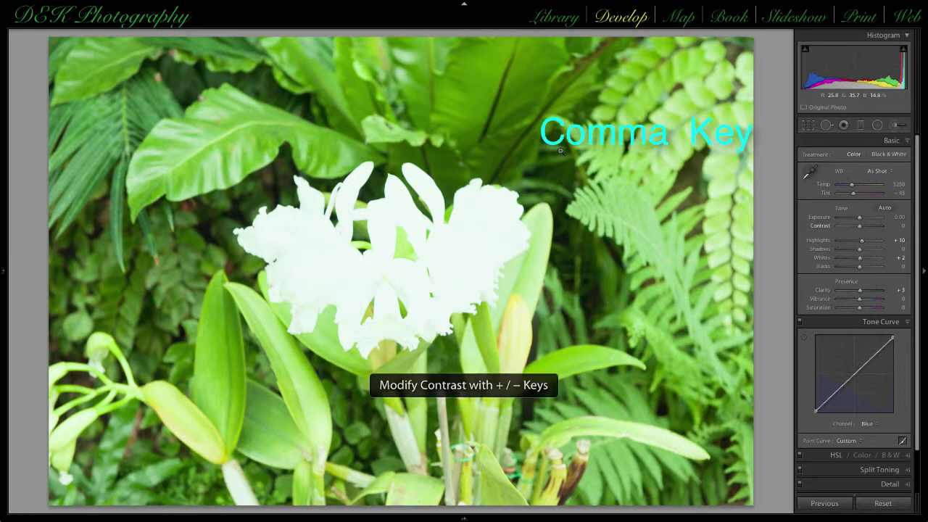
key(comma)
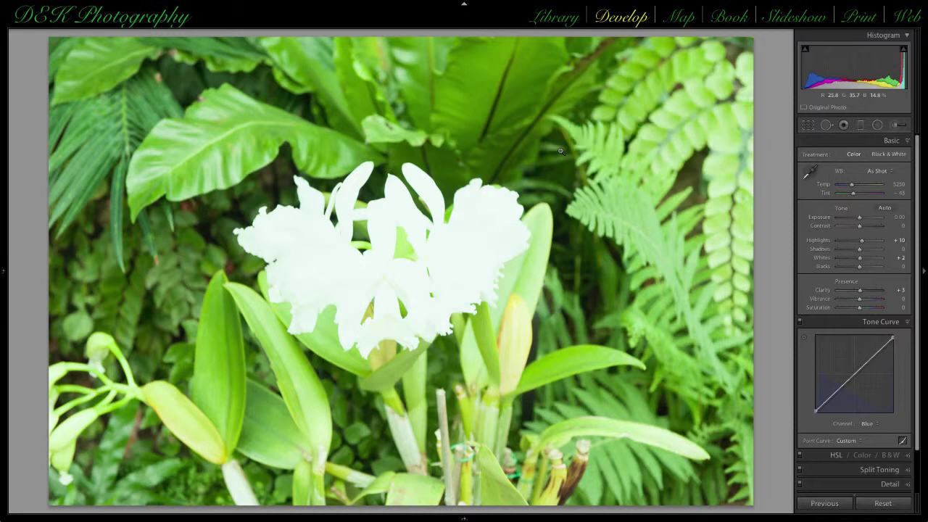
Lower the orchid photo's Exposure to -1.65 in coarse 0.33 increments
key(shift)
key(minus)
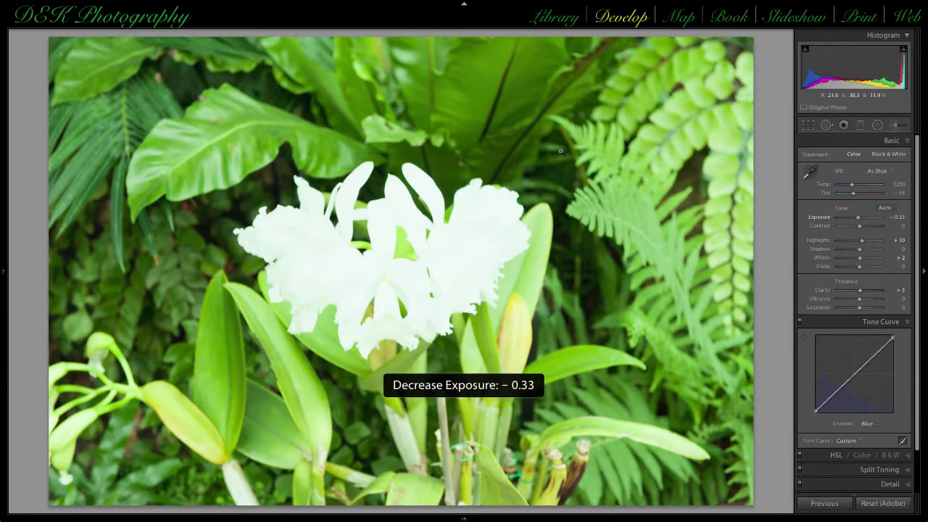
key(minus)
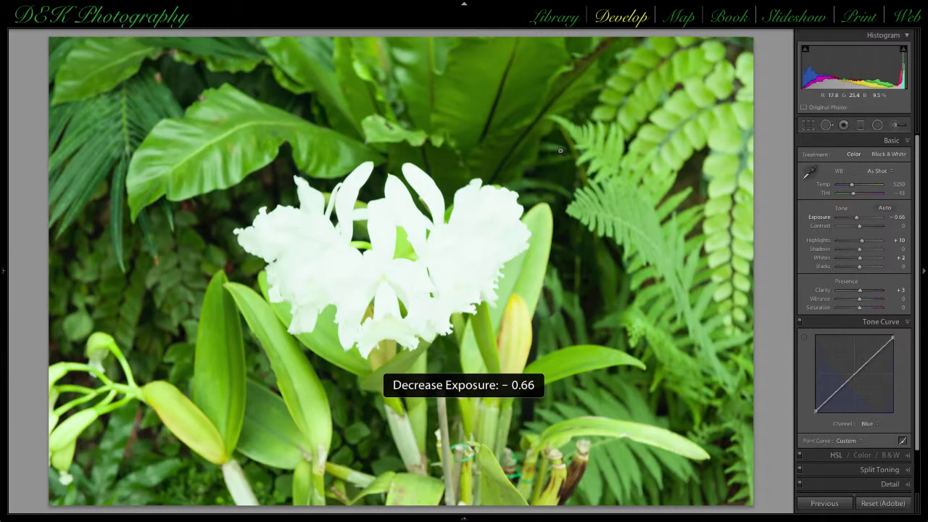
key(minus)
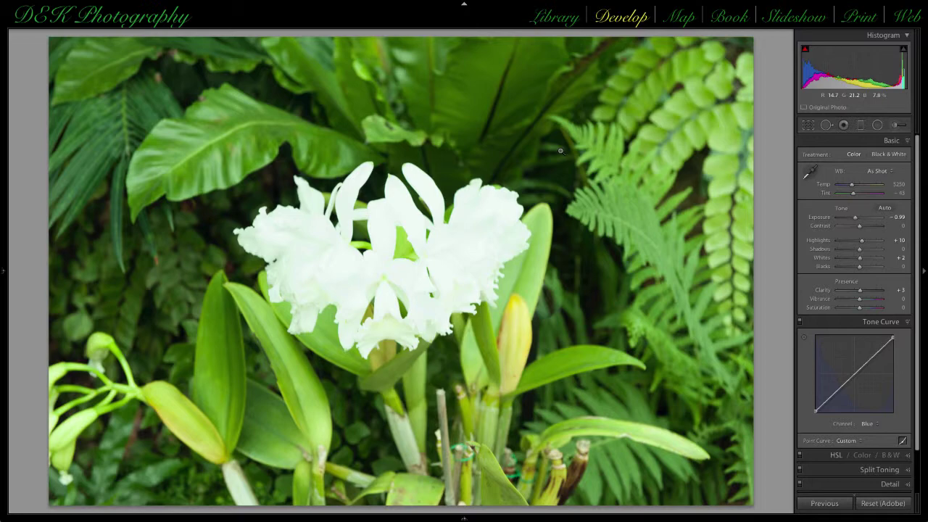
key(minus)
key(minus)
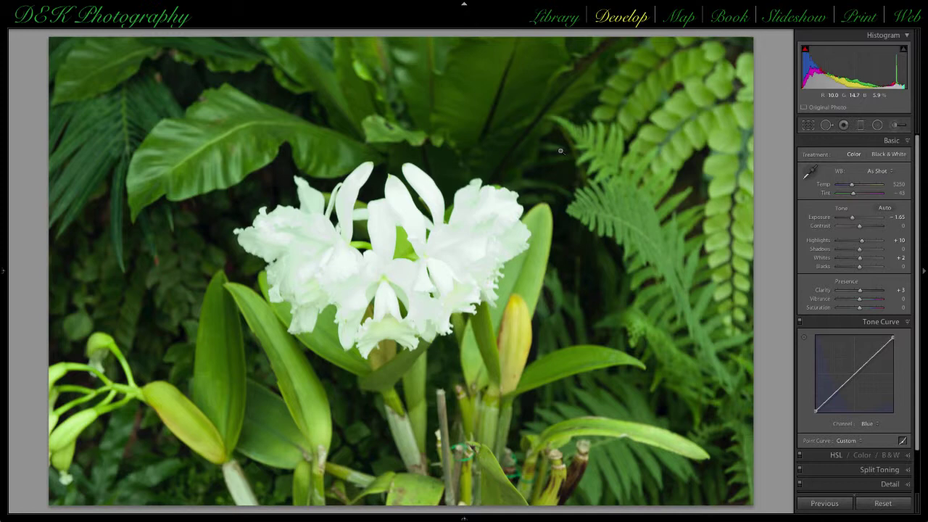
Move the keyboard adjustment target forward from Exposure to Clarity and raise Clarity to +53, using coarse increments of 20 and finer increments of 5
key(period)
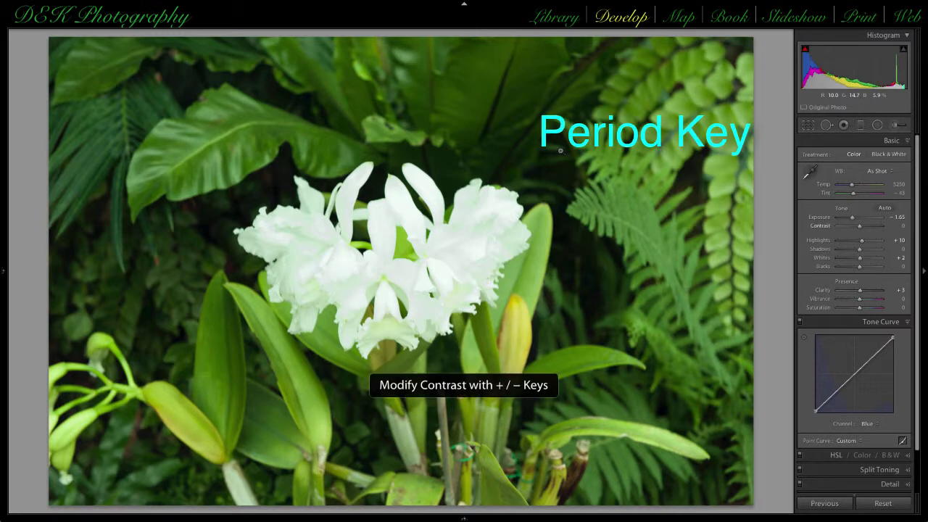
key(period)
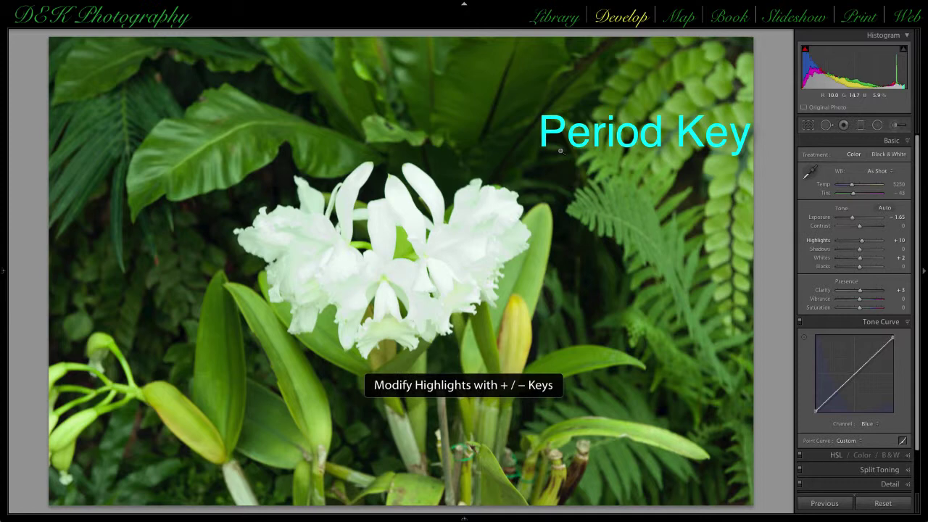
key(period)
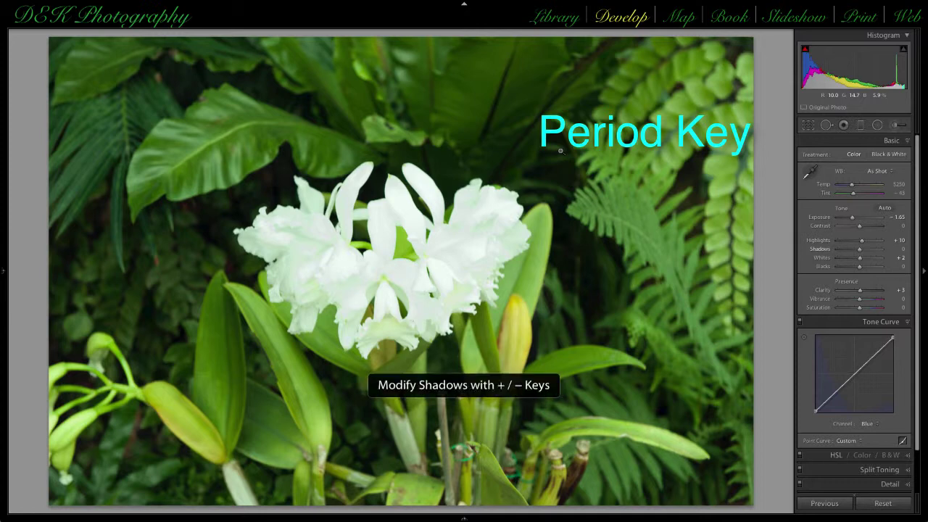
key(period)
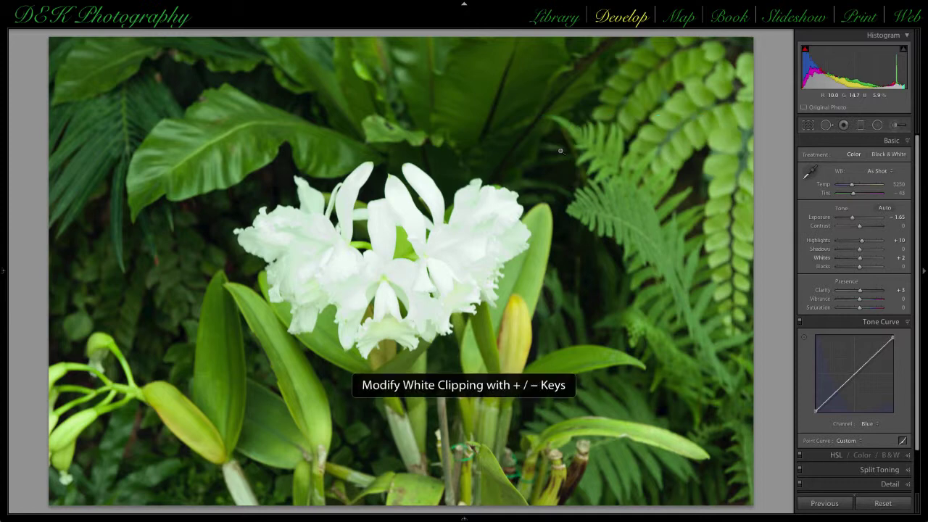
key(period)
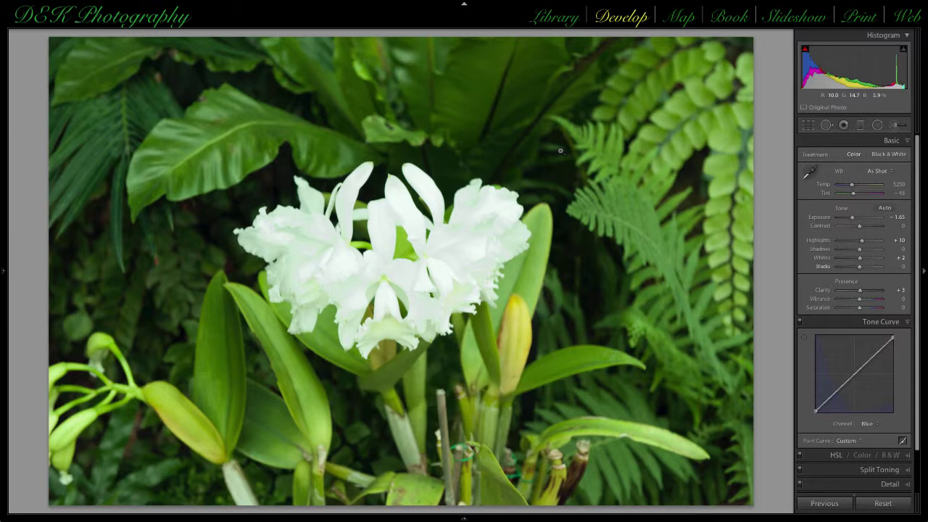
key(period)
key(shift)
key(shift+equal)
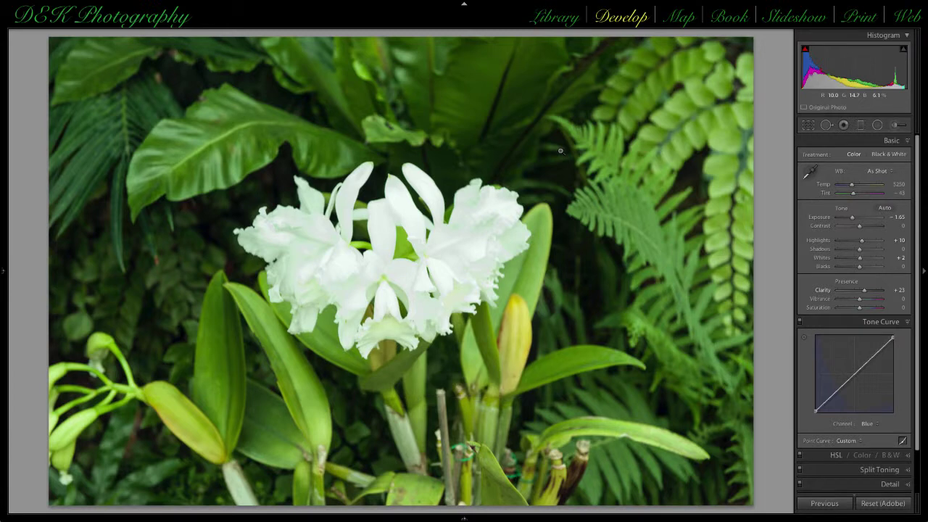
key(shift+equal)
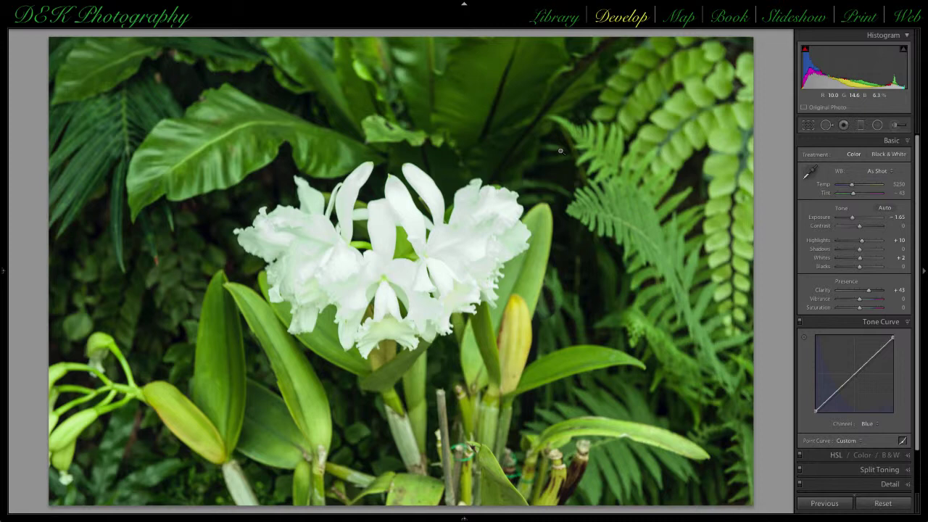
key(equal)
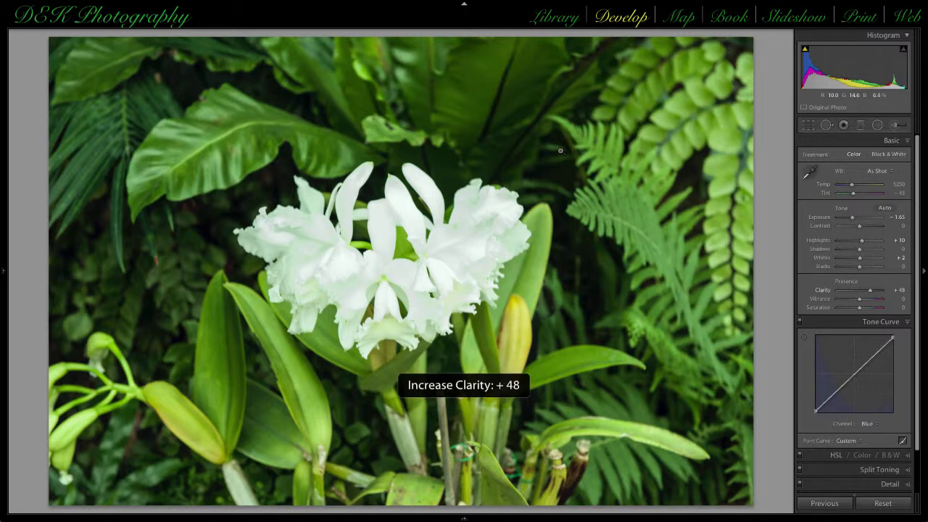
key(equal)
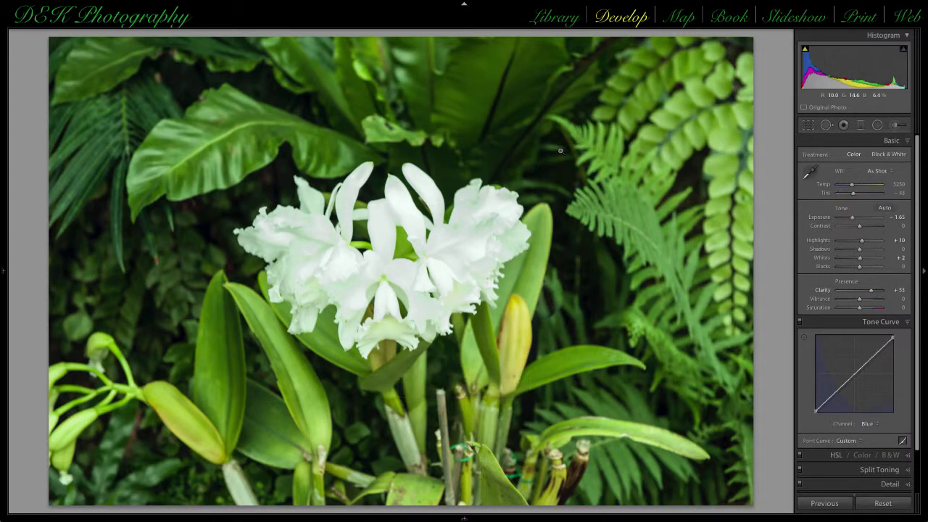